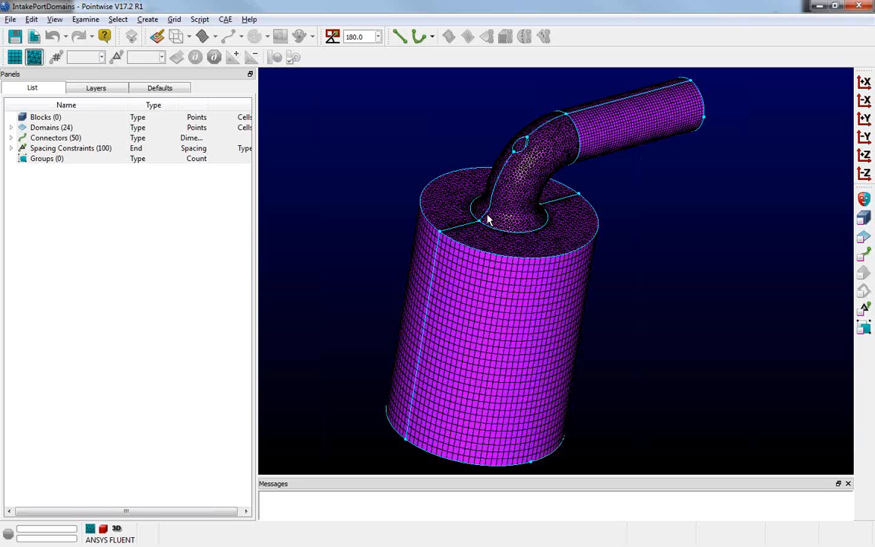
# Examine the surface mesh on the elbow, the cylinder's bottom face and the open end of the intake pipe.
pyautogui.scroll(5, 532, 151)
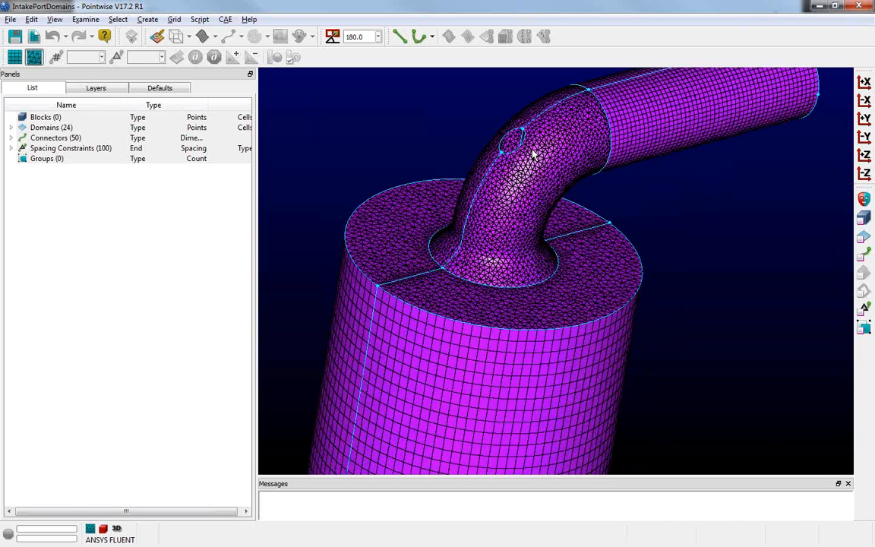
pyautogui.moveTo(534, 154); pyautogui.dragTo(568, 186, button='middle')
pyautogui.keyDown('ctrl'); pyautogui.moveTo(570, 188); pyautogui.dragTo(566, 117, button='right'); pyautogui.keyUp('ctrl')
pyautogui.scroll(-4, 571, 248)
pyautogui.keyDown('ctrl'); pyautogui.moveTo(567, 301); pyautogui.dragTo(574, 219, button='right'); pyautogui.keyUp('ctrl')
pyautogui.moveTo(540, 264)
pyautogui.keyDown('ctrl'); pyautogui.mouseDown(button='right')
pyautogui.moveTo(527, 264)
pyautogui.moveTo(526, 248)
pyautogui.moveTo(531, 264)
pyautogui.mouseUp(button='right'); pyautogui.keyUp('ctrl')
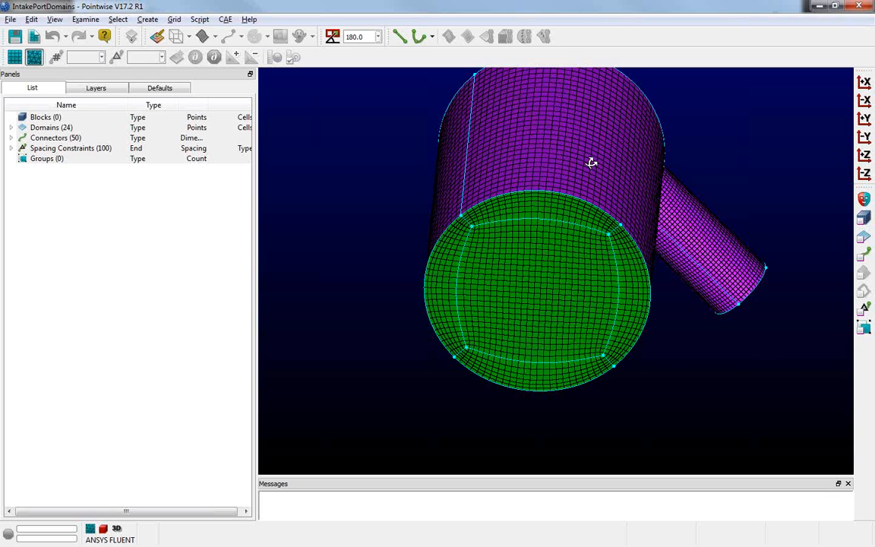
pyautogui.moveTo(589, 162); pyautogui.dragTo(572, 324, button='right')
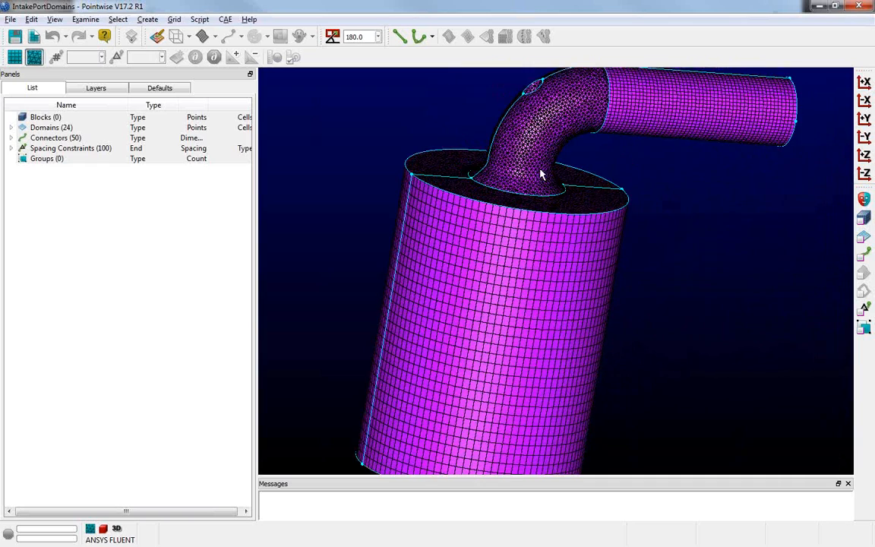
pyautogui.moveTo(560, 209); pyautogui.dragTo(537, 321, button='right')
pyautogui.keyDown('ctrl'); pyautogui.moveTo(717, 213); pyautogui.dragTo(605, 242, button='right'); pyautogui.keyUp('ctrl')
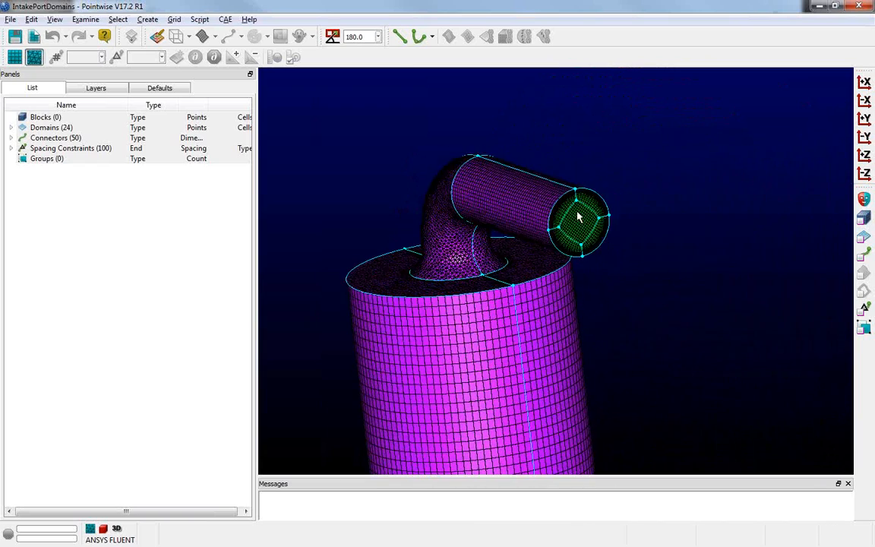
pyautogui.scroll(3, 577, 217)
pyautogui.scroll(2, 577, 217)
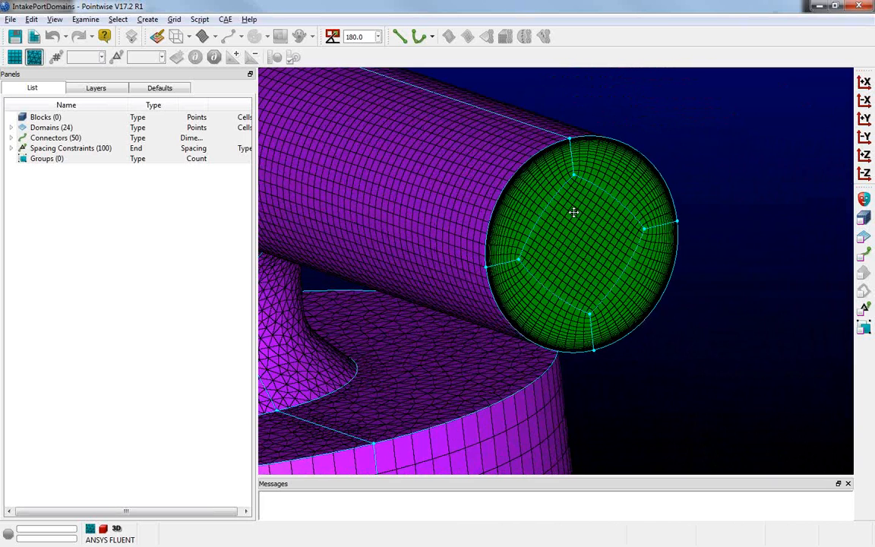
pyautogui.scroll(4, 576, 217)
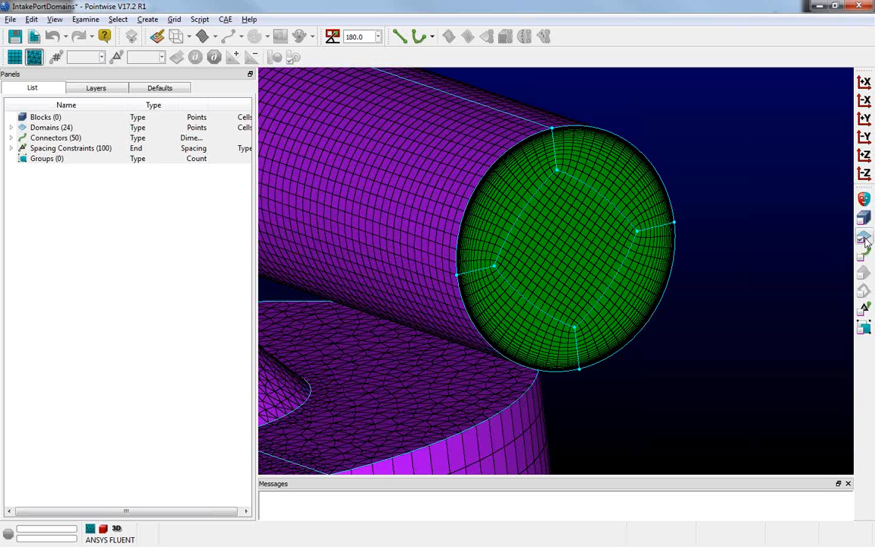
# Examine the Length Ratio J of the four outer domains around the intake pipe's end face.
pyautogui.click(648, 176)
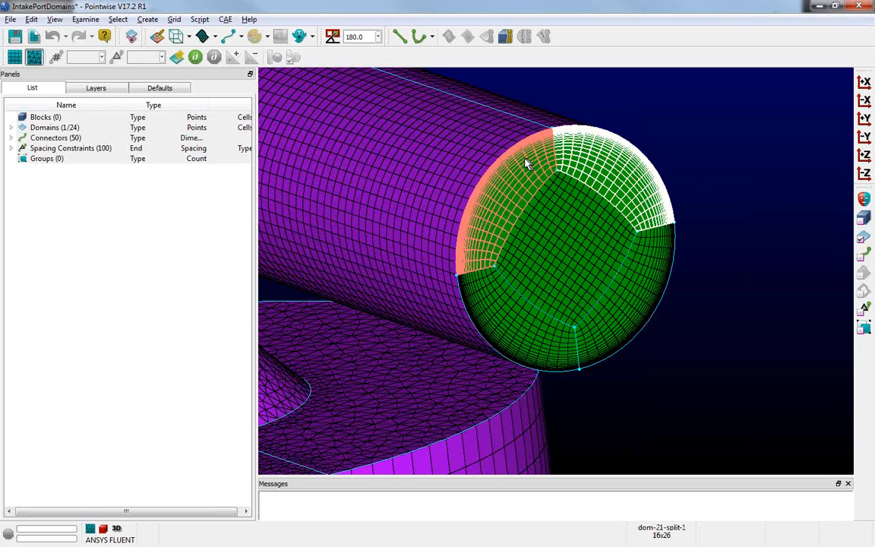
pyautogui.click(512, 199)
pyautogui.click(516, 325)
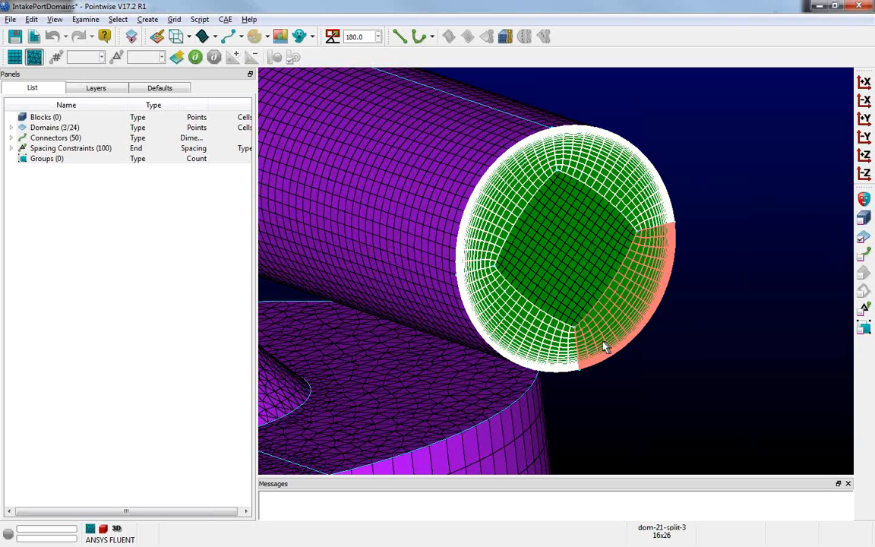
pyautogui.click(605, 347)
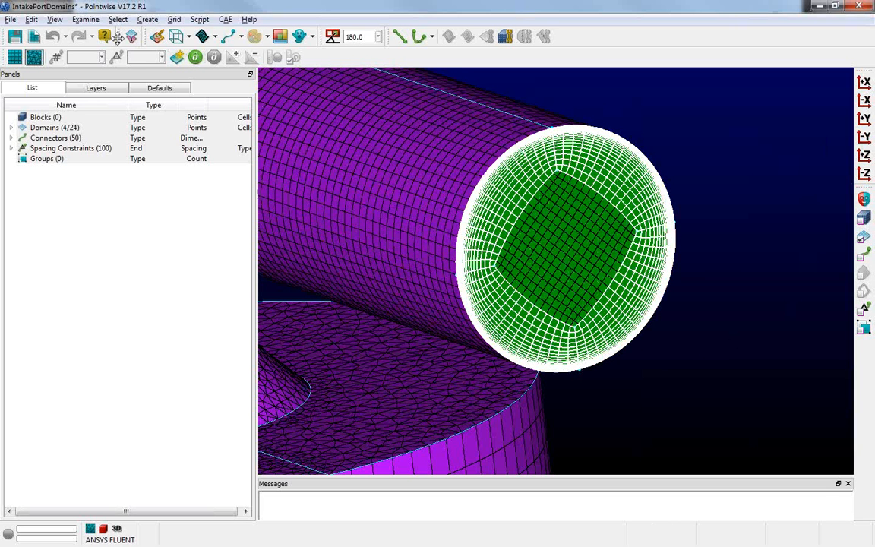
pyautogui.click(81, 20)
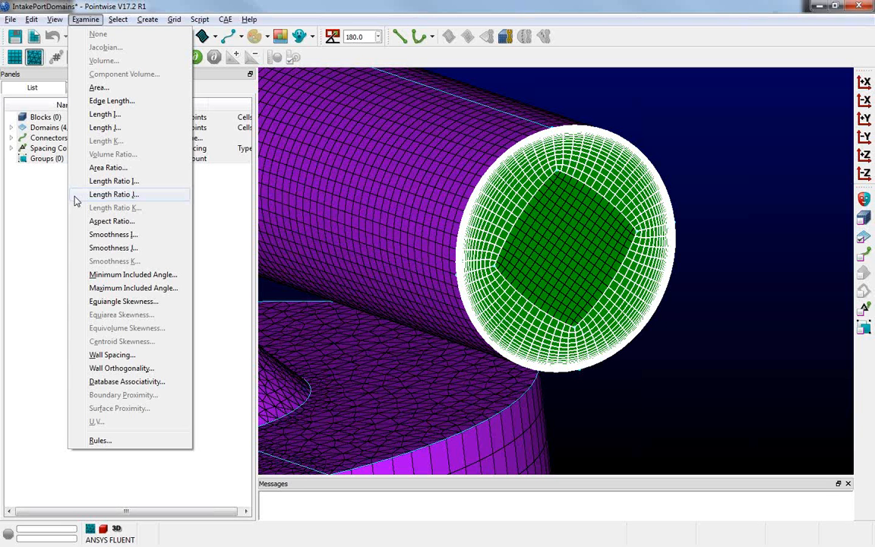
pyautogui.click(76, 199)
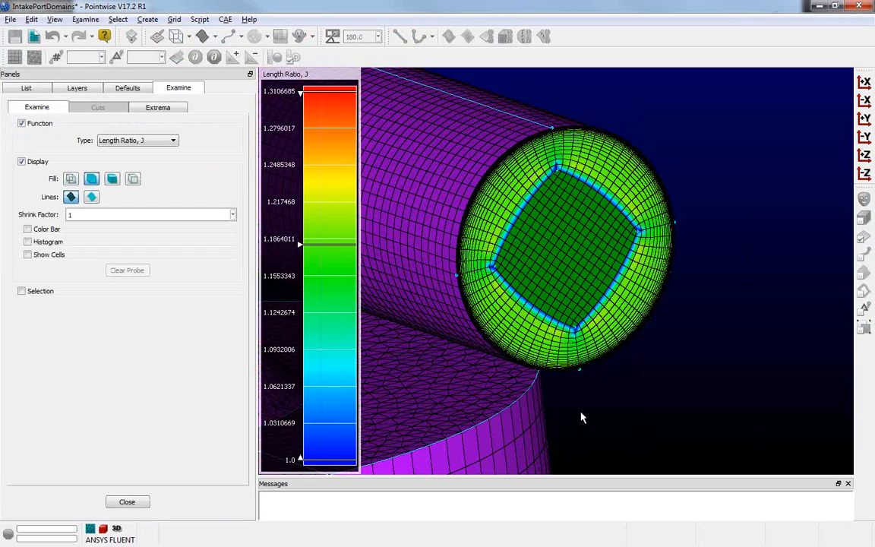
# Probe the length ratio of the cells near the pipe wall, check its extrema, and close the examination.
pyautogui.scroll(5, 588, 377)
pyautogui.scroll(5, 588, 379)
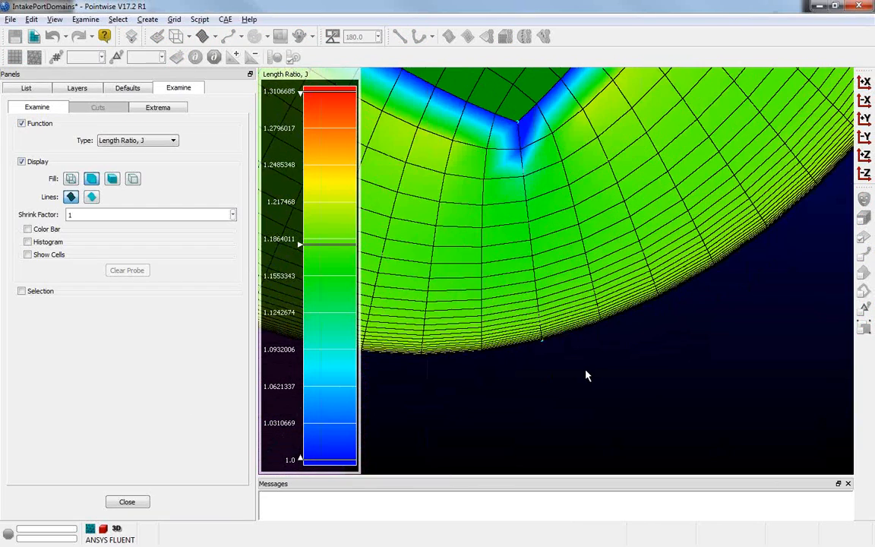
pyautogui.moveTo(540, 331)
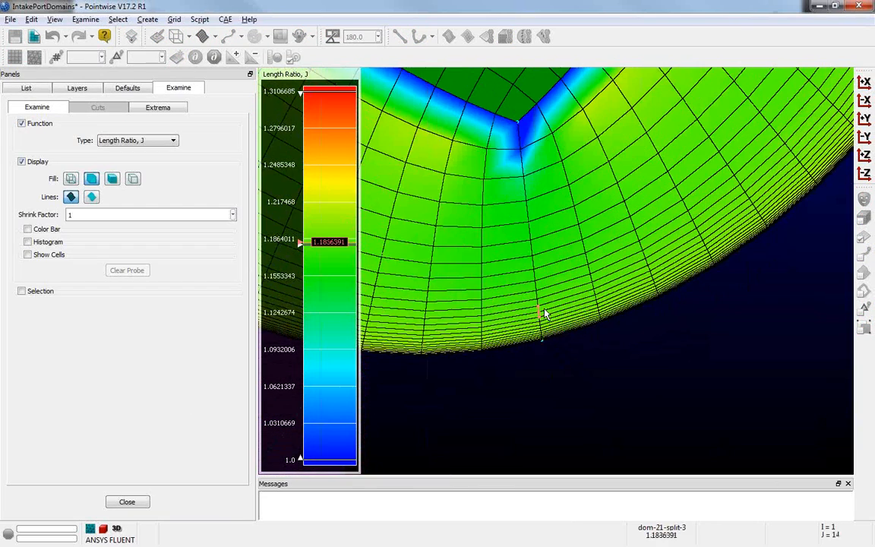
pyautogui.scroll(1, 543, 312)
pyautogui.scroll(2, 543, 309)
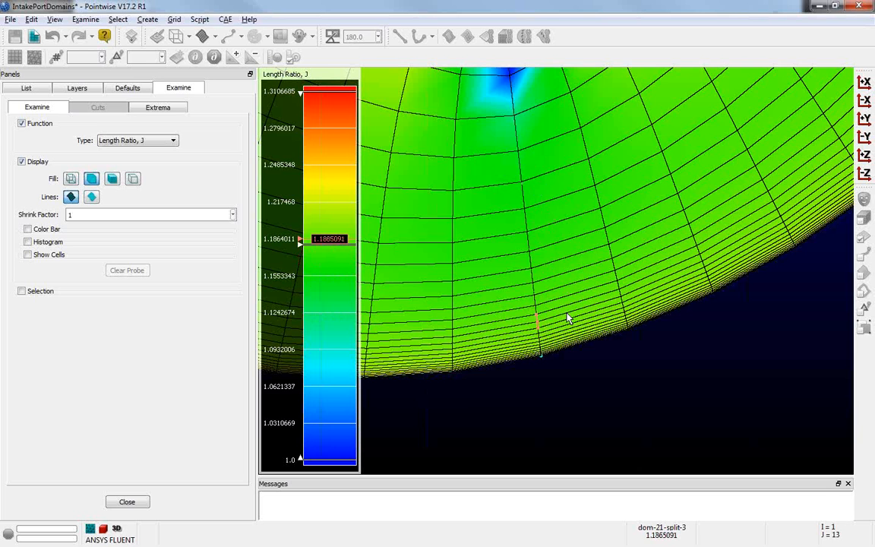
pyautogui.click(177, 110)
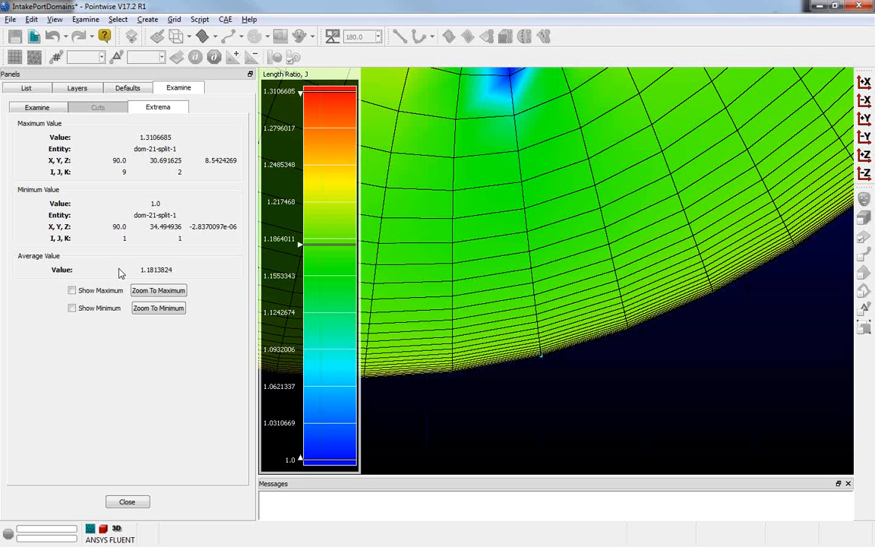
pyautogui.click(128, 503)
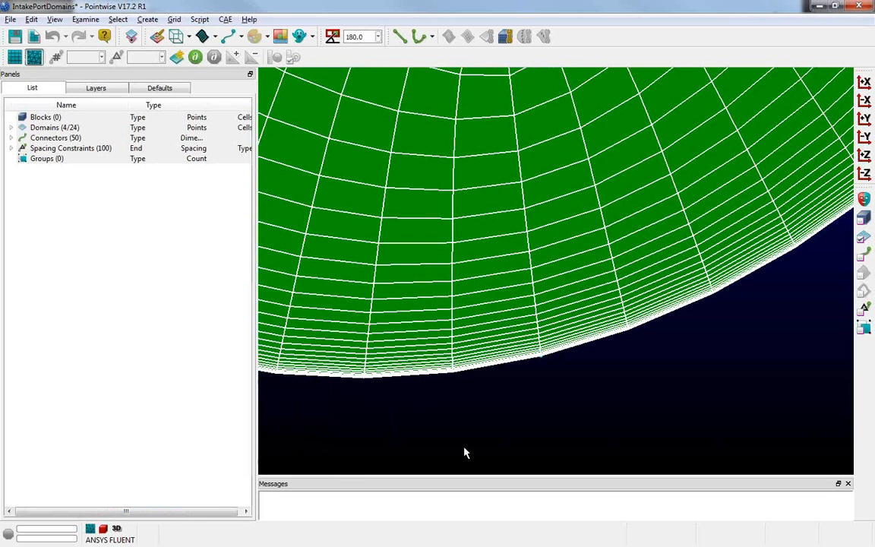
# Assemble an unstructured block from all the domains of the cylinder and intake port.
pyautogui.hotkey('ctrl', 'r')
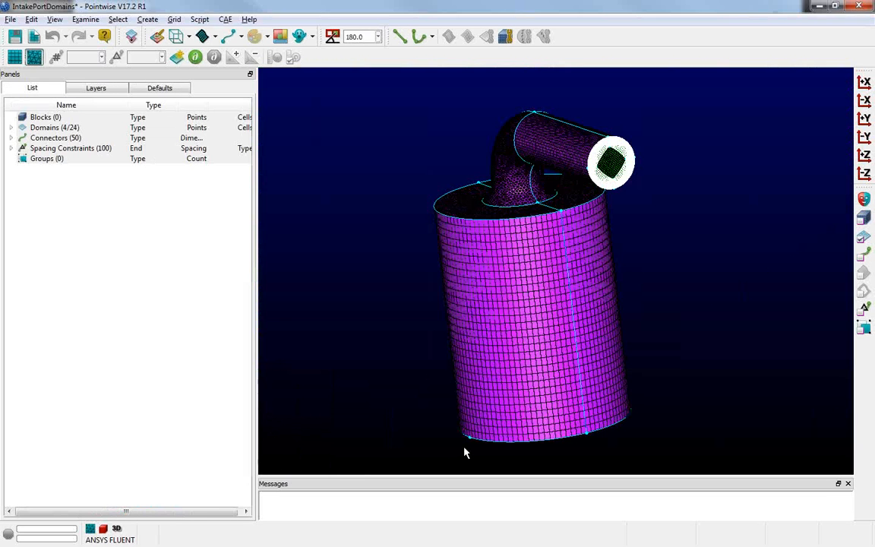
pyautogui.moveTo(582, 338); pyautogui.dragTo(714, 348, button='right')
pyautogui.click(718, 350)
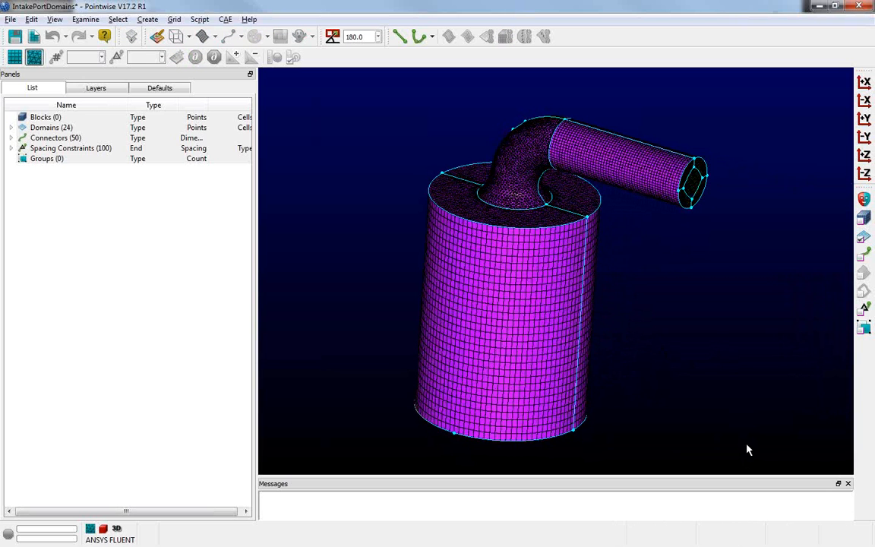
pyautogui.moveTo(747, 446); pyautogui.dragTo(316, 83)
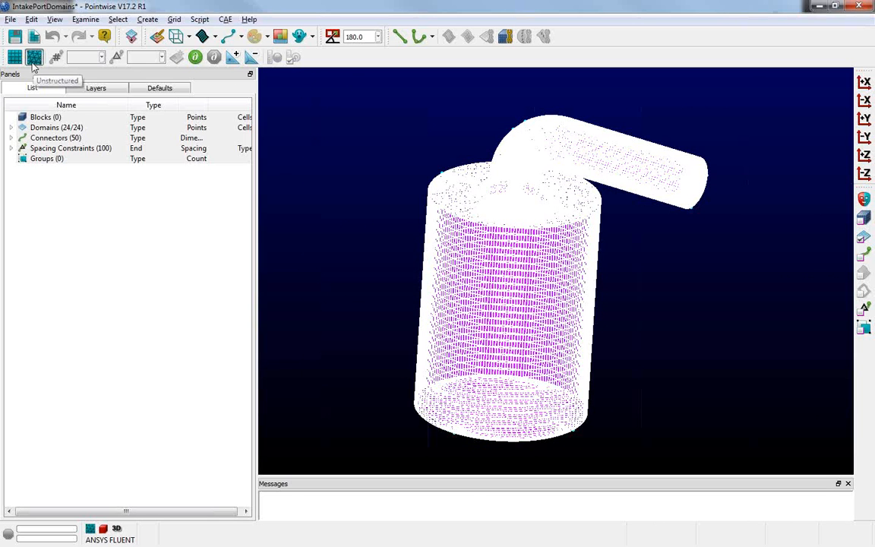
pyautogui.click(505, 37)
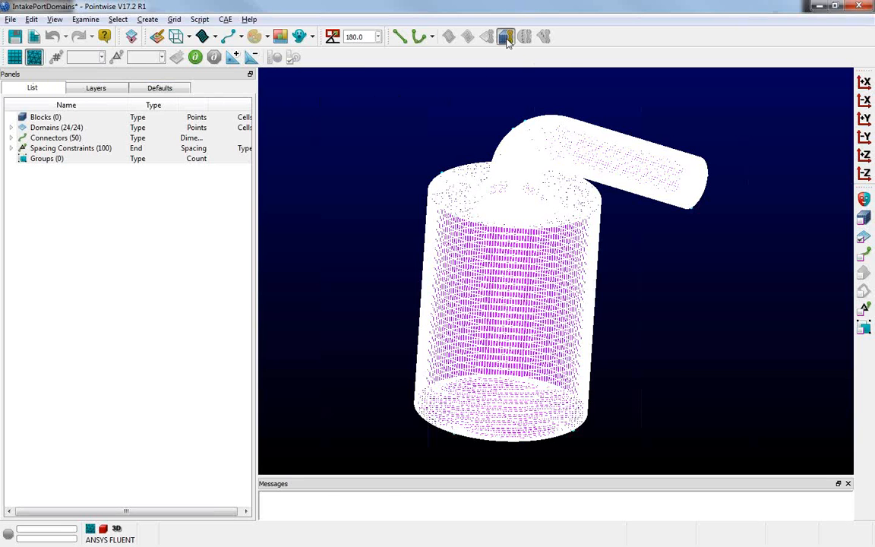
pyautogui.click(330, 166)
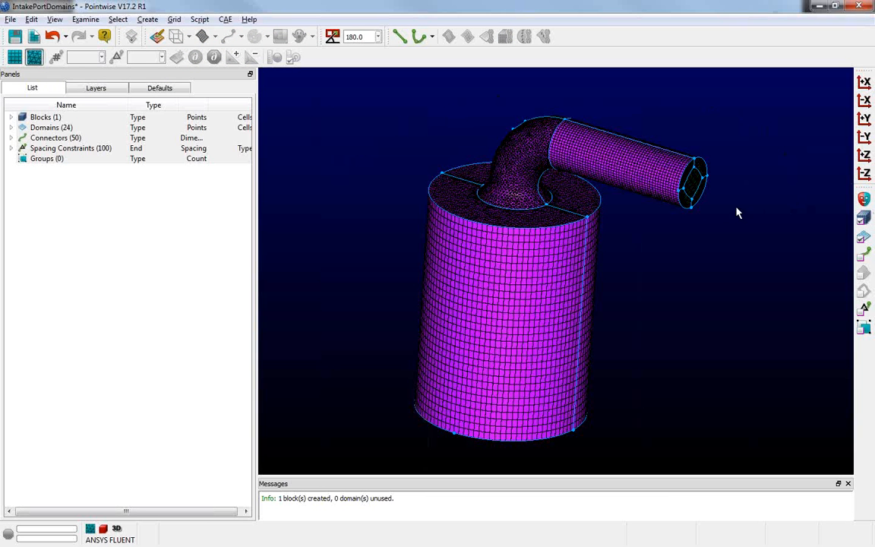
# Configure T-Rex on the new block with 40 maximum layers, 1 full layer and a growth rate of 1.18.
pyautogui.click(698, 209)
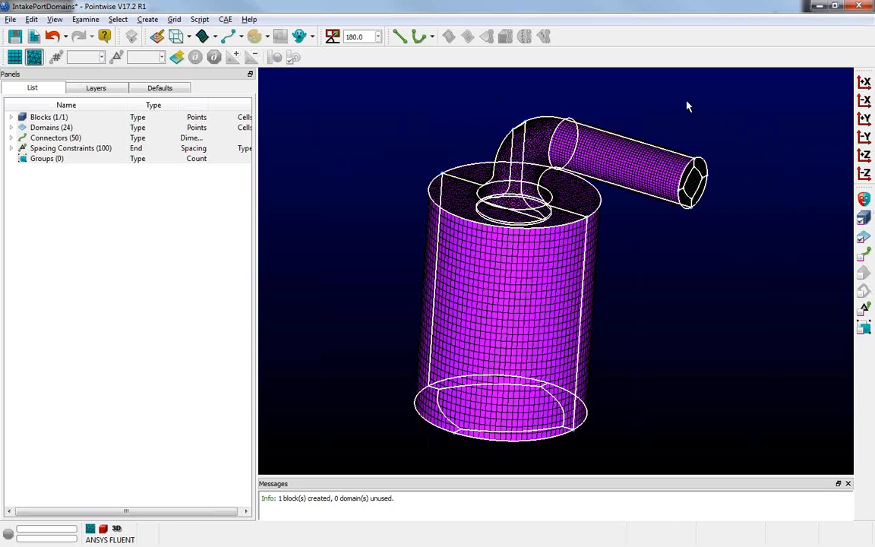
pyautogui.click(174, 19)
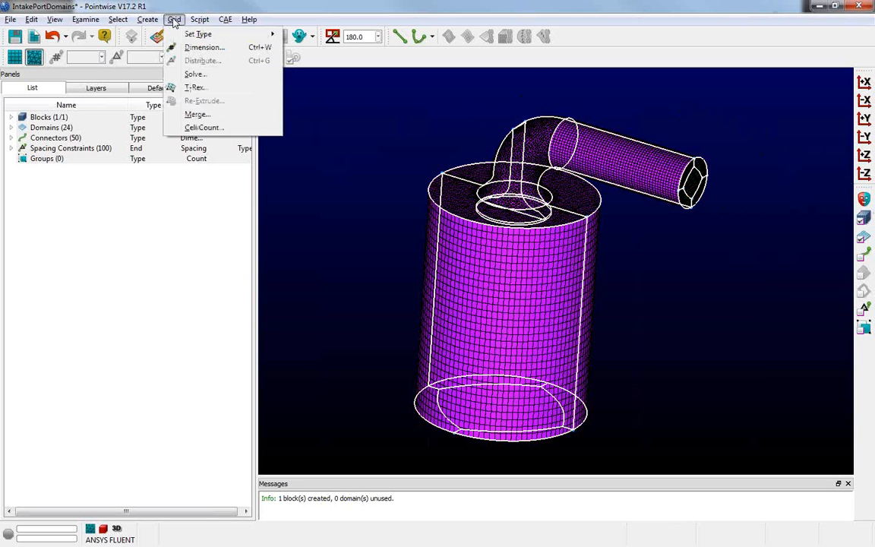
pyautogui.click(214, 89)
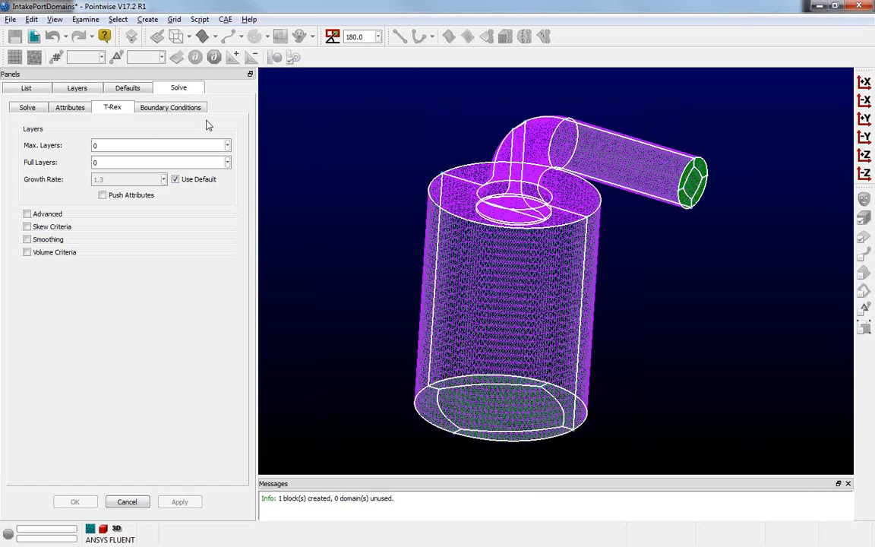
pyautogui.doubleClick(133, 144)
pyautogui.write('40')
pyautogui.doubleClick(129, 164)
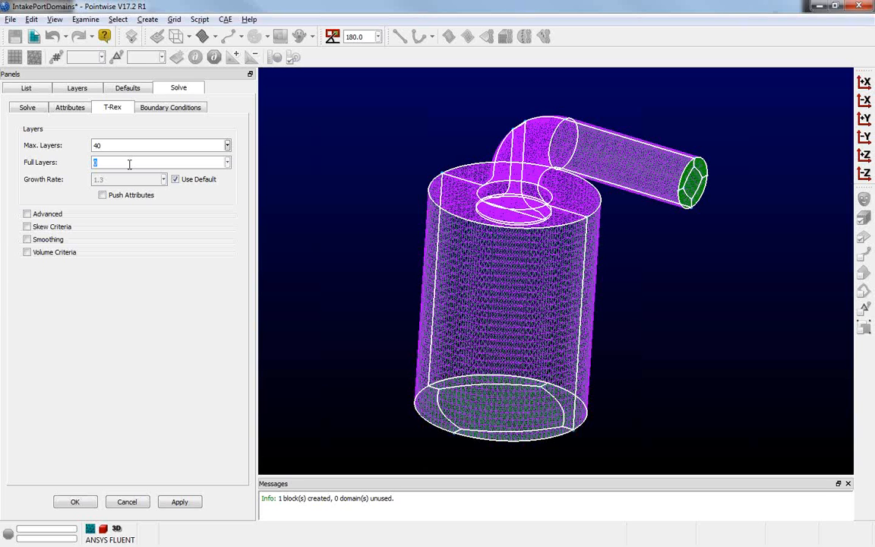
pyautogui.write('1')
pyautogui.click(175, 179)
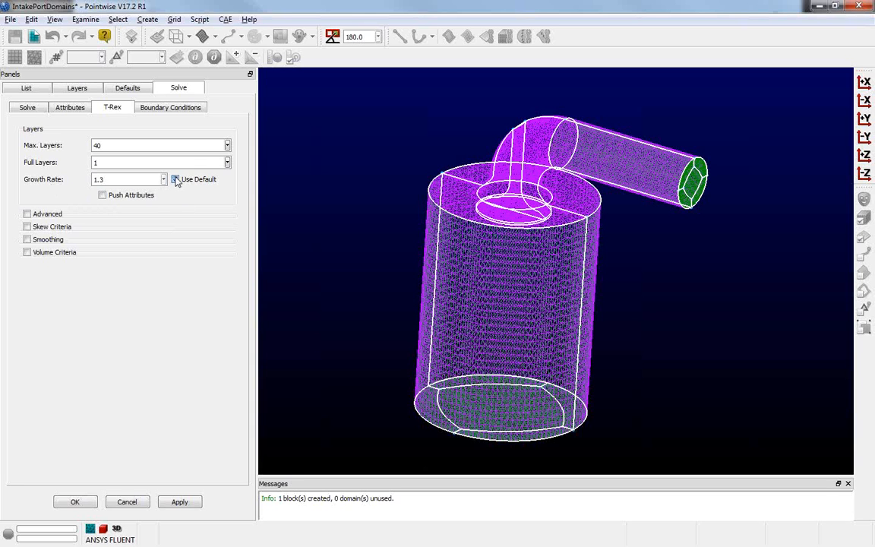
pyautogui.doubleClick(130, 179)
pyautogui.write('18')
# Override the default collision buffer in the advanced T-Rex settings with 2.0.
pyautogui.click(27, 214)
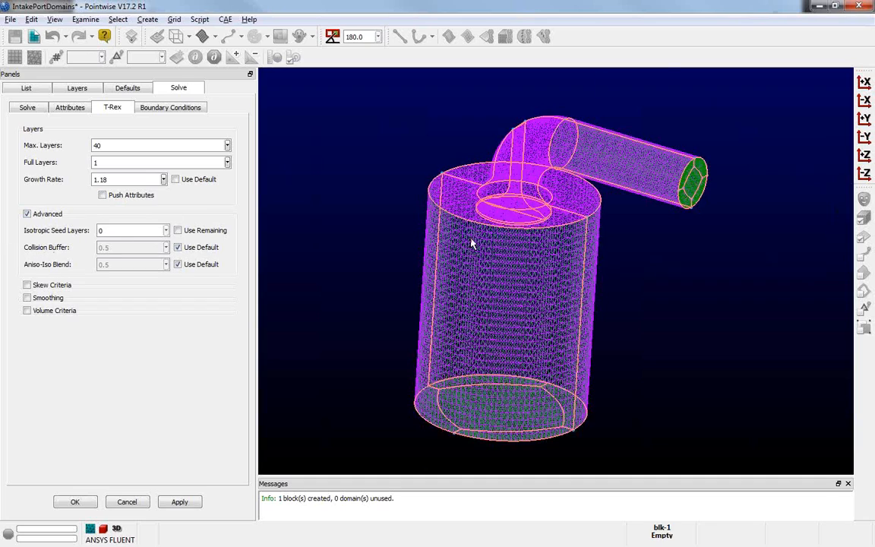
pyautogui.scroll(5, 503, 219)
pyautogui.scroll(1, 505, 214)
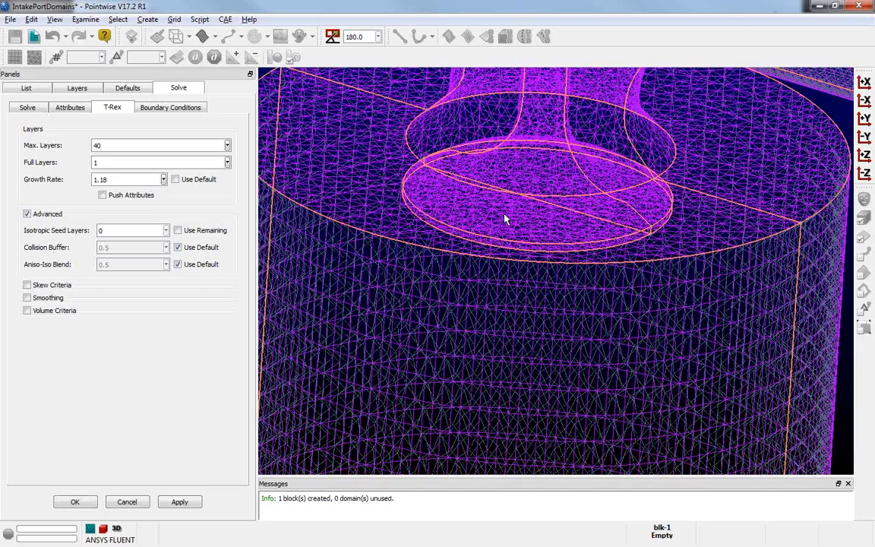
pyautogui.keyDown('ctrl'); pyautogui.moveTo(505, 214); pyautogui.dragTo(439, 182, button='right'); pyautogui.keyUp('ctrl')
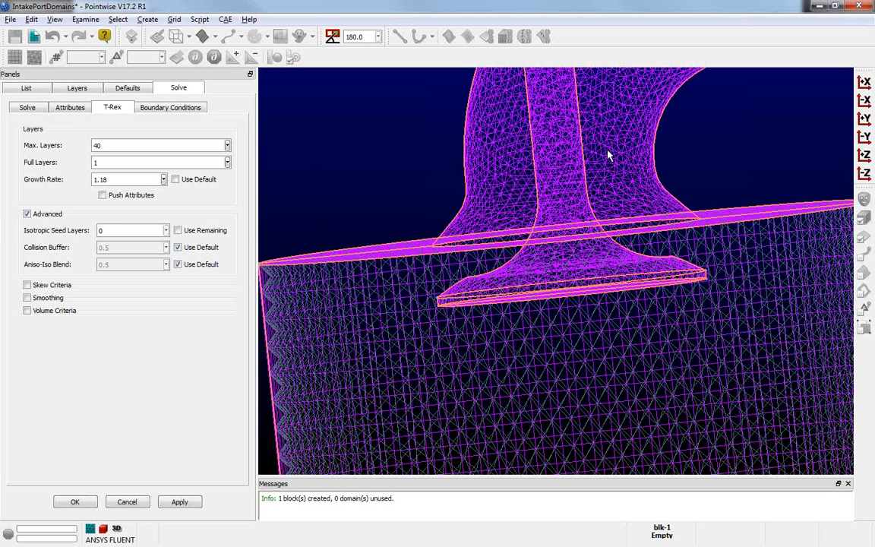
pyautogui.click(178, 247)
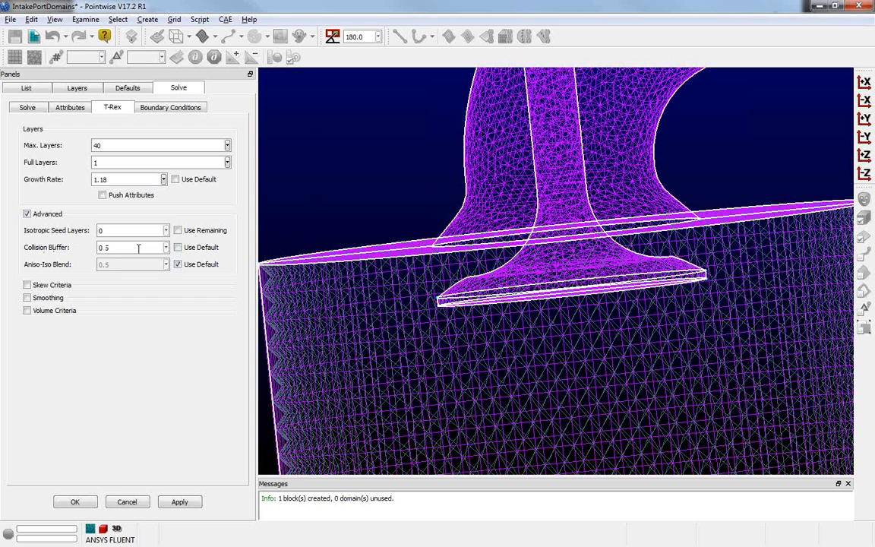
pyautogui.write('2.0')
# Create a new T-Rex boundary condition for the block and name it Intake Port.
pyautogui.click(168, 110)
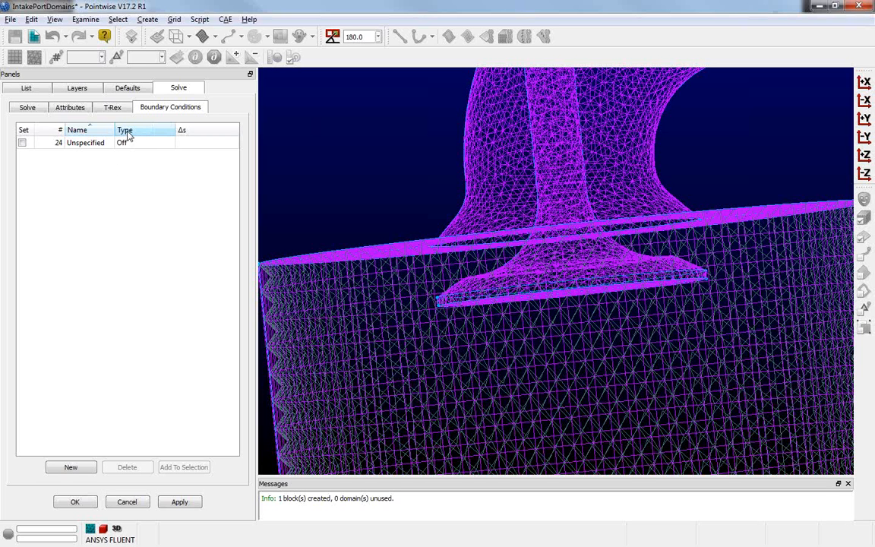
pyautogui.click(82, 469)
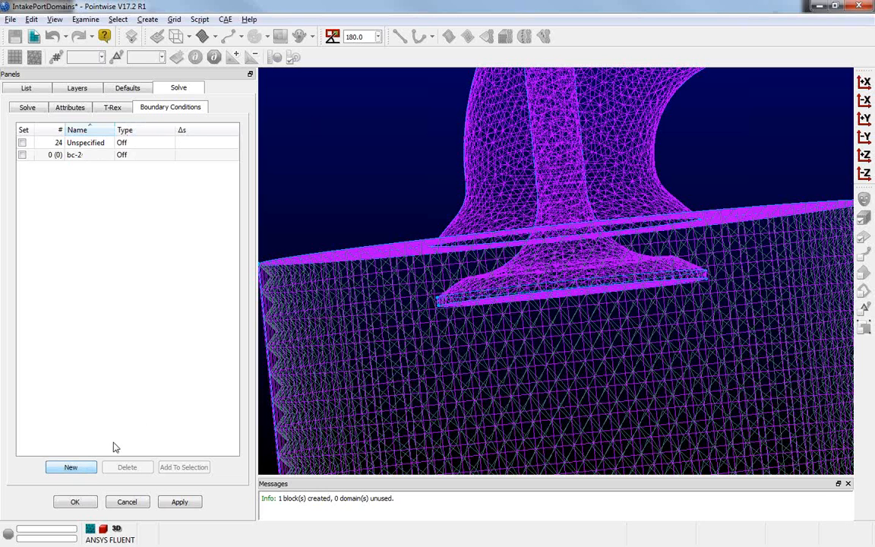
pyautogui.doubleClick(84, 155)
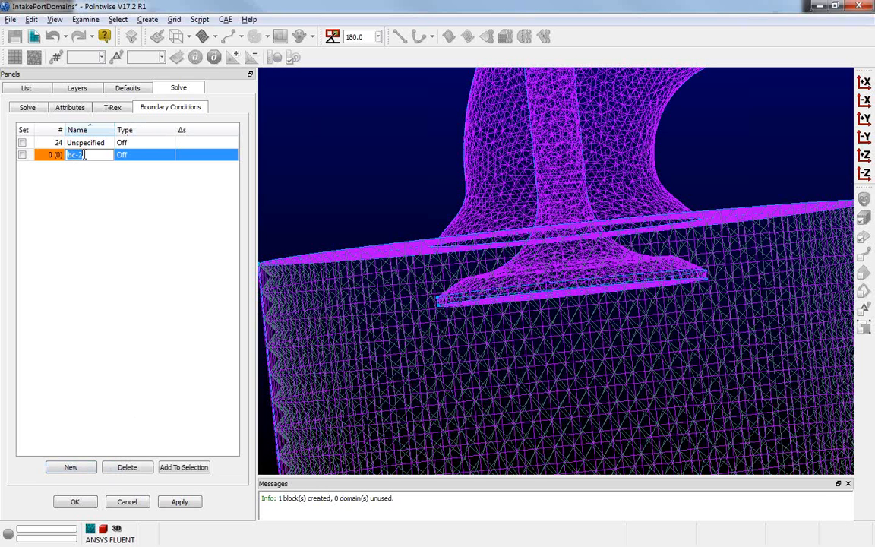
pyautogui.write('Intake Port')
pyautogui.click(112, 188)
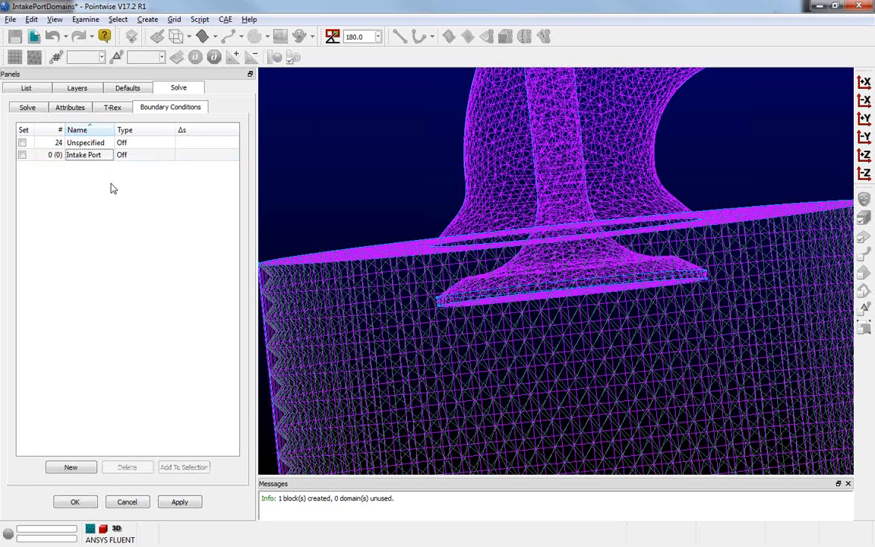
# Make the Intake Port boundary condition a Wall with an initial spacing of 0.01.
pyautogui.click(141, 156)
pyautogui.click(142, 156)
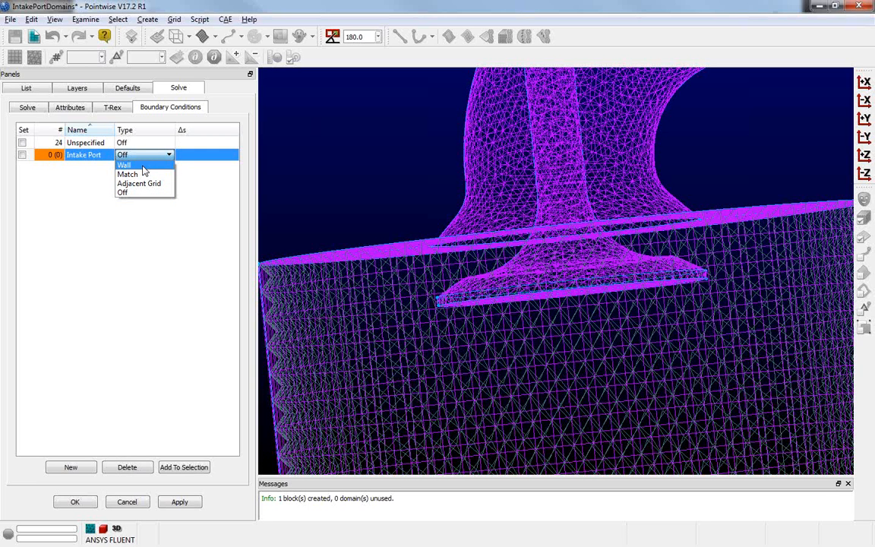
pyautogui.click(143, 166)
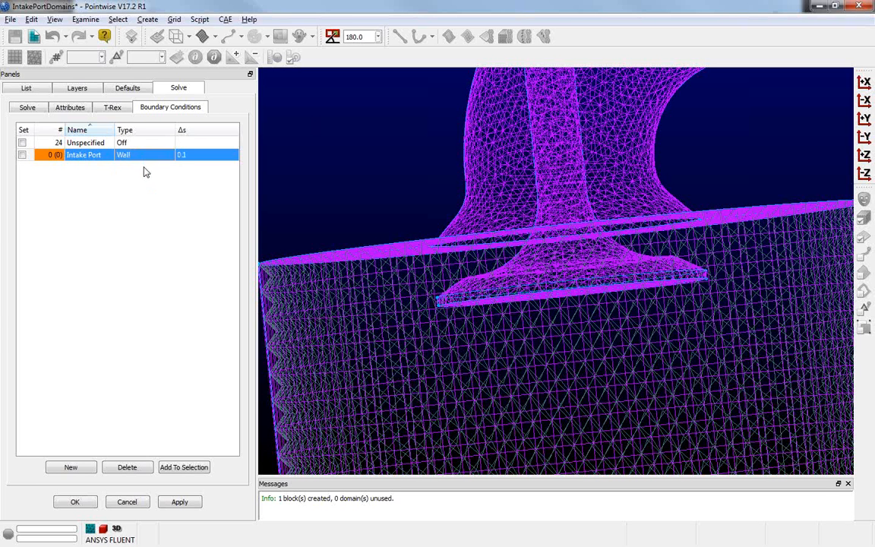
pyautogui.click(198, 157)
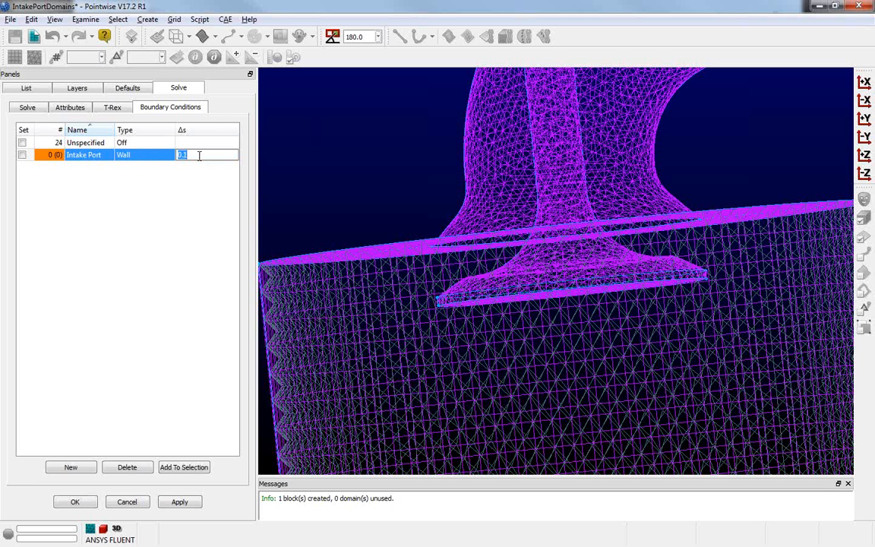
pyautogui.write('0.01')
pyautogui.press('Return')
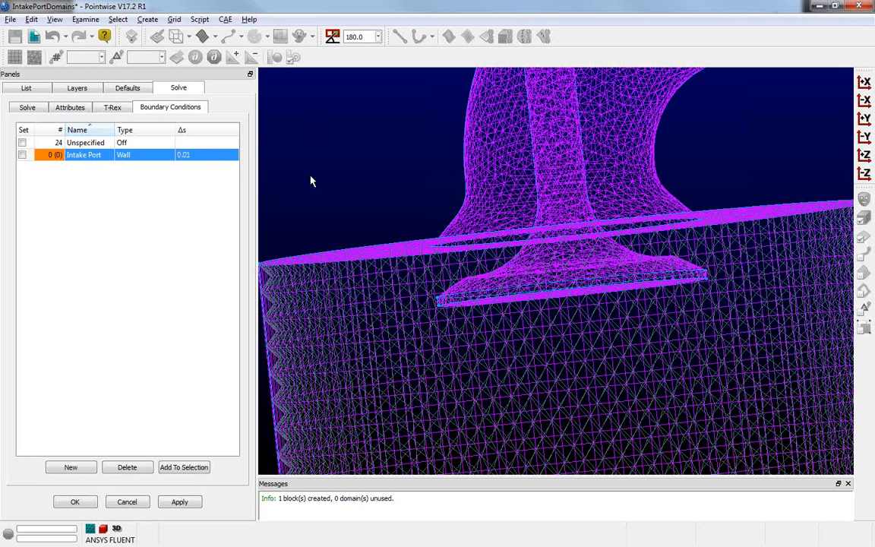
# Assign the Intake Port condition to all cylinder, port and pipe wall domains, leaving out the circular pipe end.
pyautogui.press('F2')
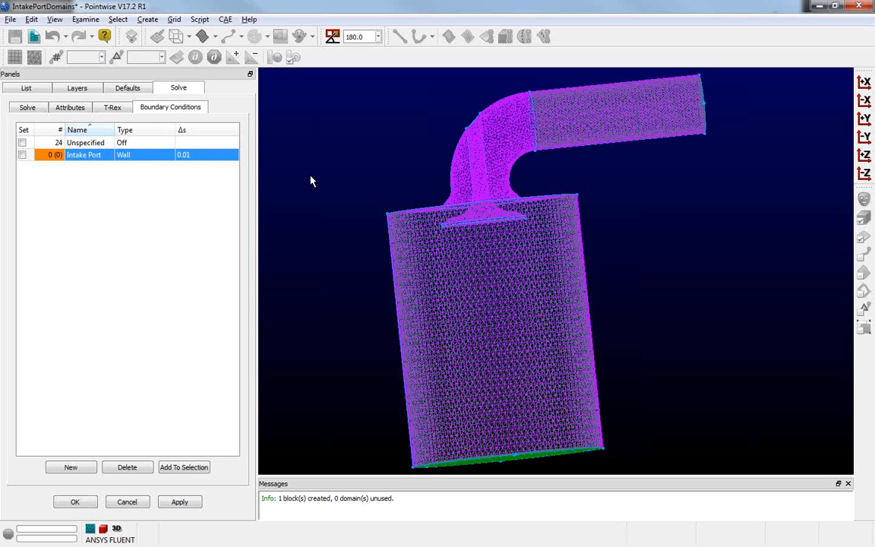
pyautogui.scroll(-2, 310, 181)
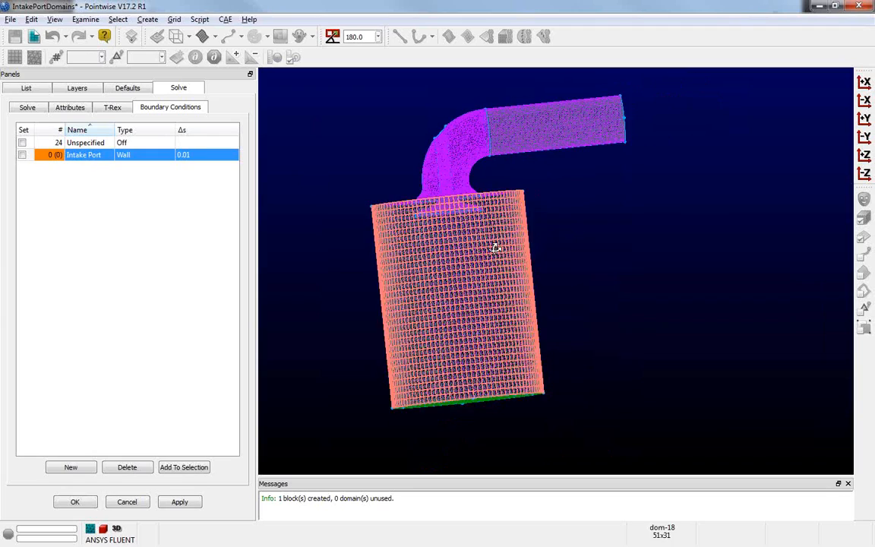
pyautogui.keyDown('ctrl'); pyautogui.moveTo(496, 250); pyautogui.dragTo(375, 156, button='right'); pyautogui.keyUp('ctrl')
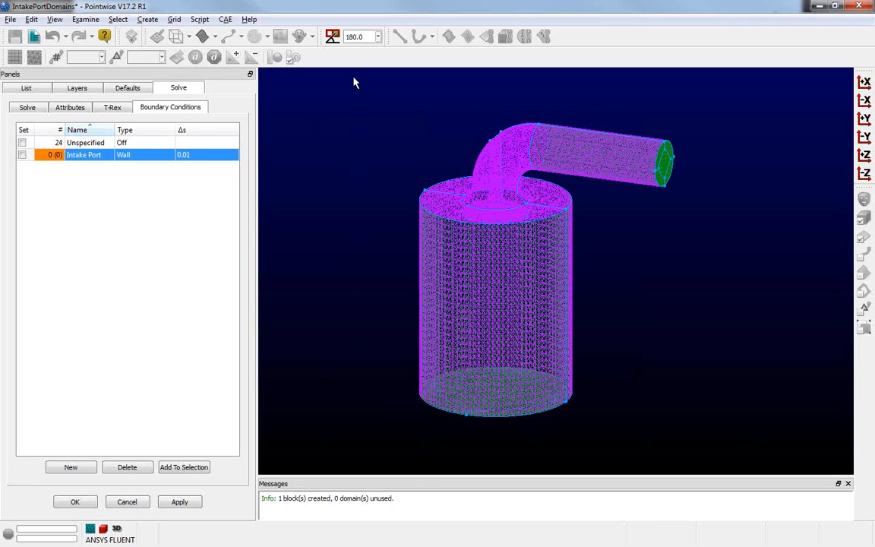
pyautogui.moveTo(348, 82); pyautogui.dragTo(645, 439)
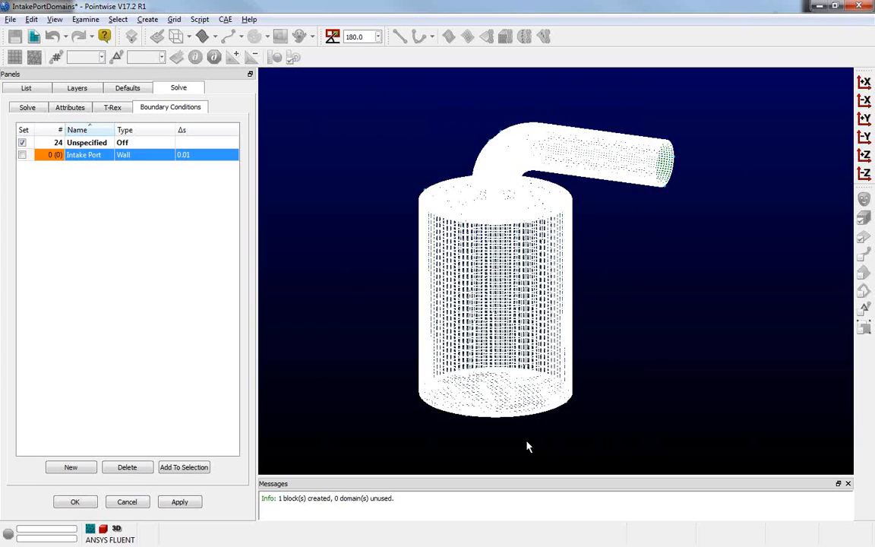
pyautogui.click(23, 155)
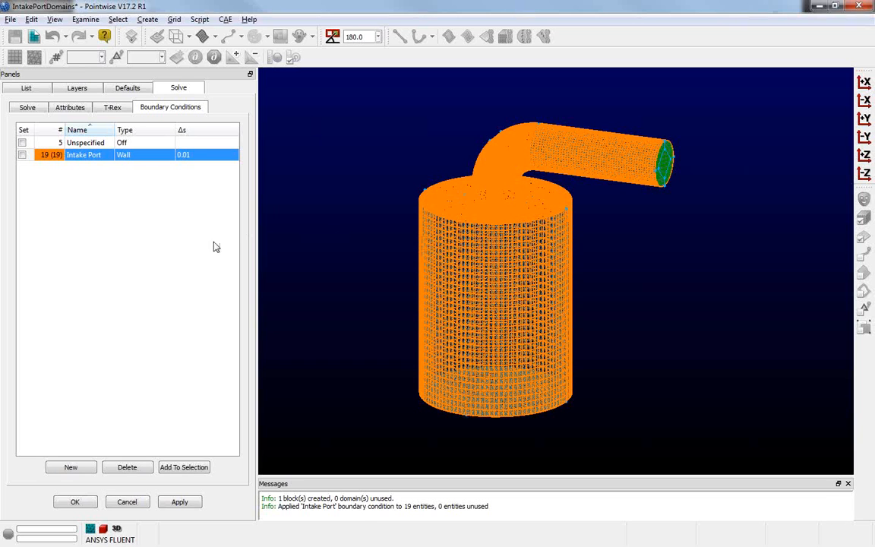
# Create a second boundary condition named Inlet with the type Match.
pyautogui.click(88, 474)
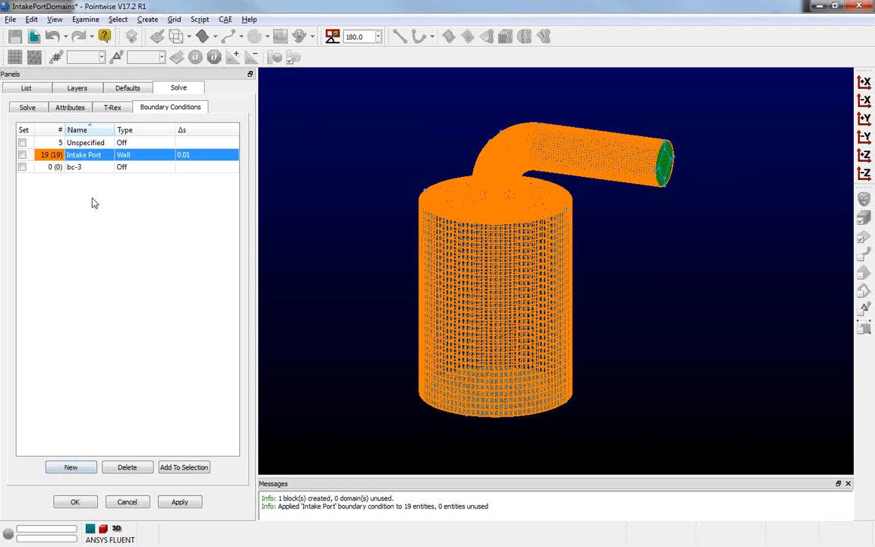
pyautogui.click(85, 168)
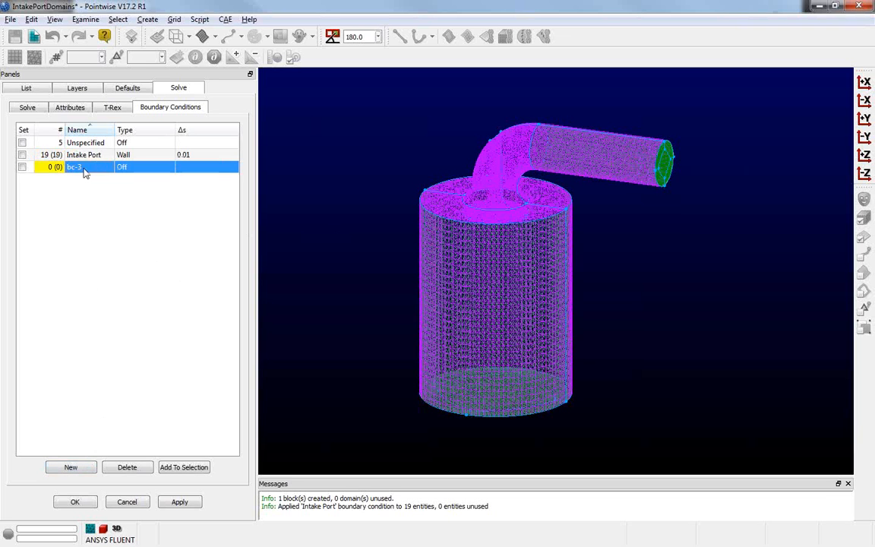
pyautogui.click(84, 167)
pyautogui.write('Inlet')
pyautogui.press('Return')
pyautogui.click(151, 169)
pyautogui.click(151, 168)
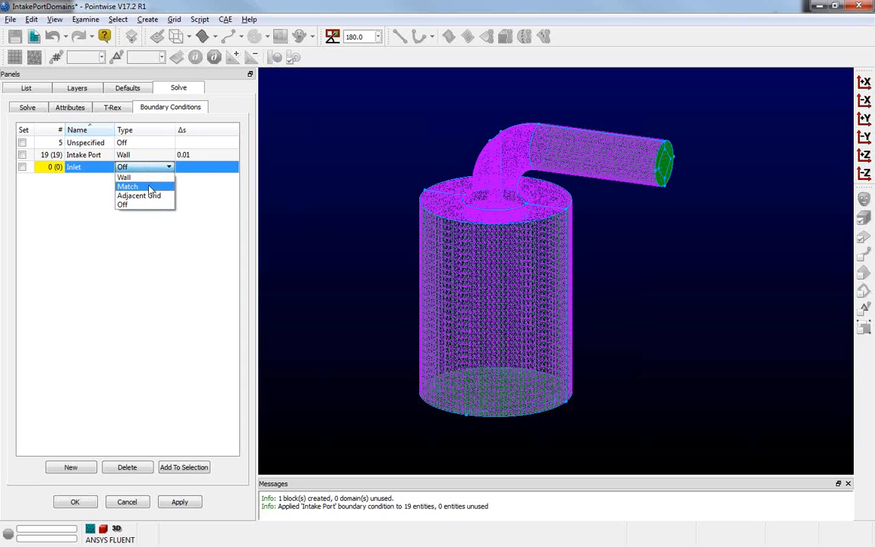
pyautogui.click(151, 188)
pyautogui.click(151, 190)
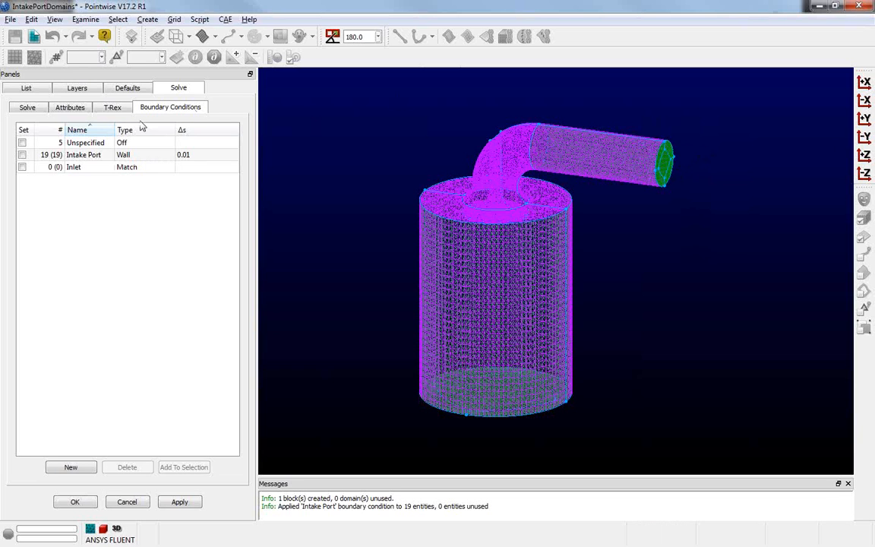
# Assign the Inlet condition to the remaining unspecified domains at the end of the pipe.
pyautogui.click(104, 146)
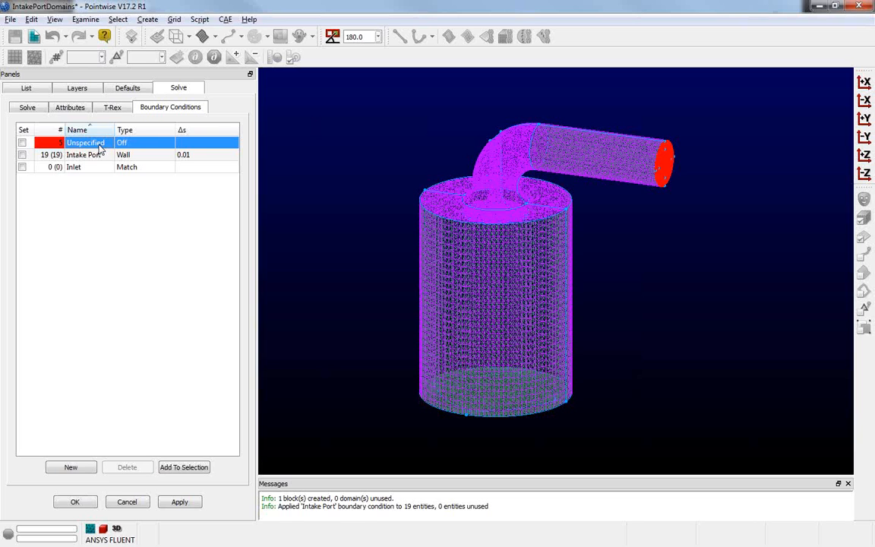
pyautogui.click(199, 474)
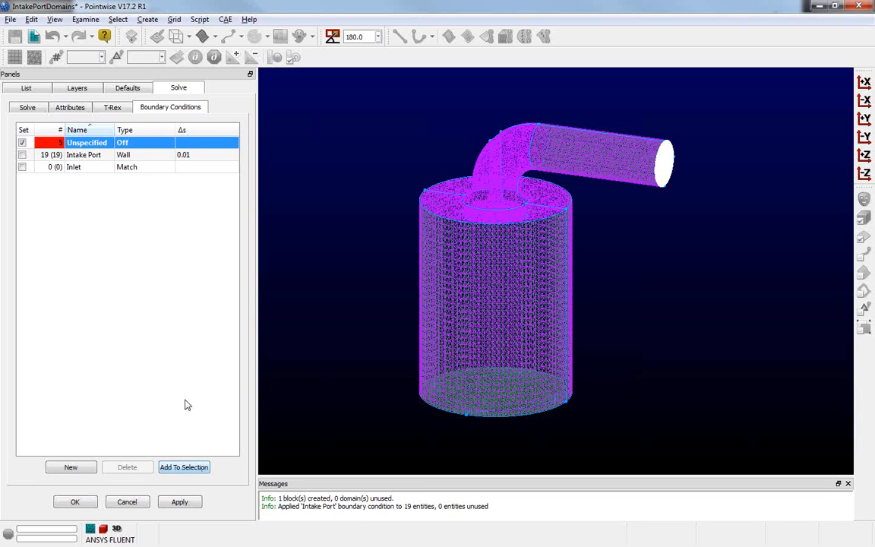
pyautogui.click(22, 167)
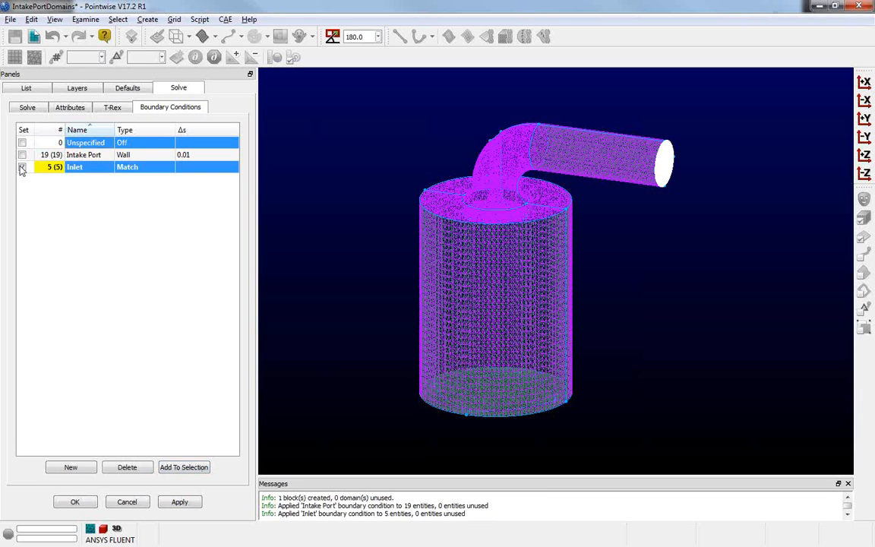
pyautogui.click(109, 259)
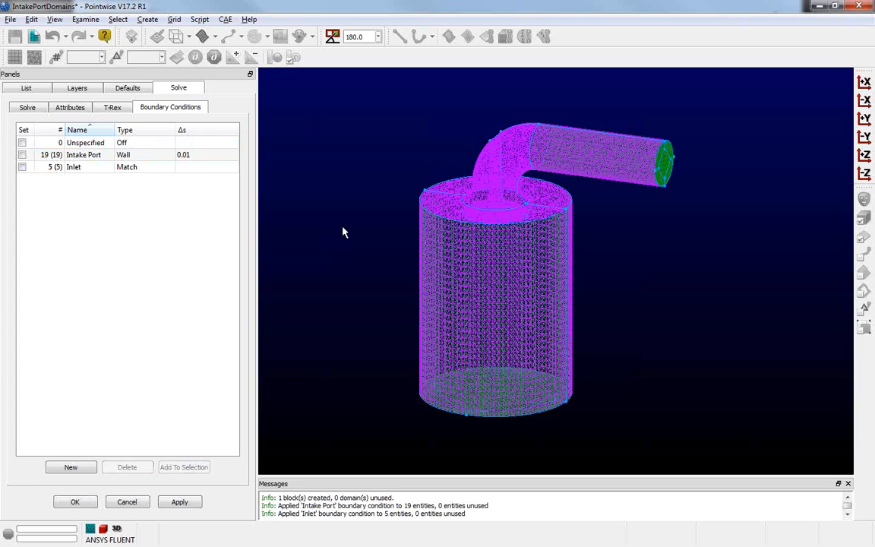
# Initialize the block to generate its T-Rex volume mesh and accept the solution.
pyautogui.click(30, 108)
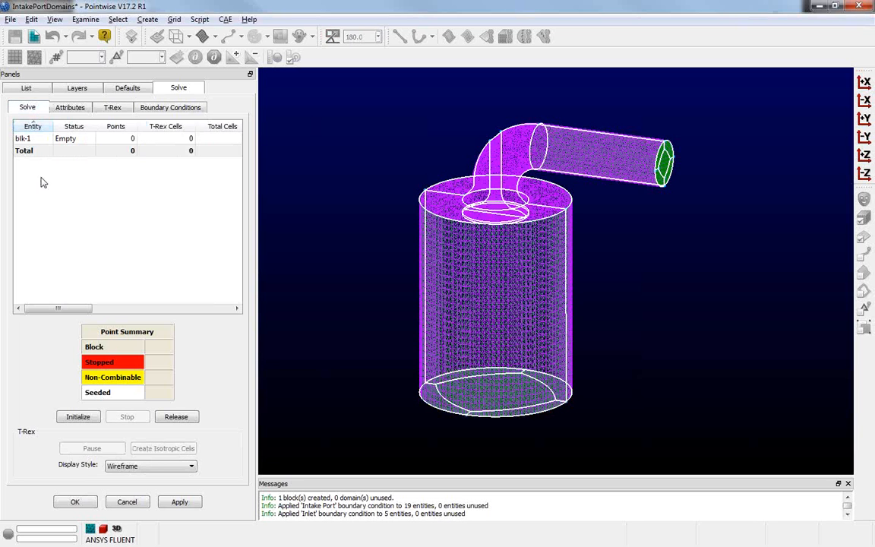
pyautogui.click(93, 422)
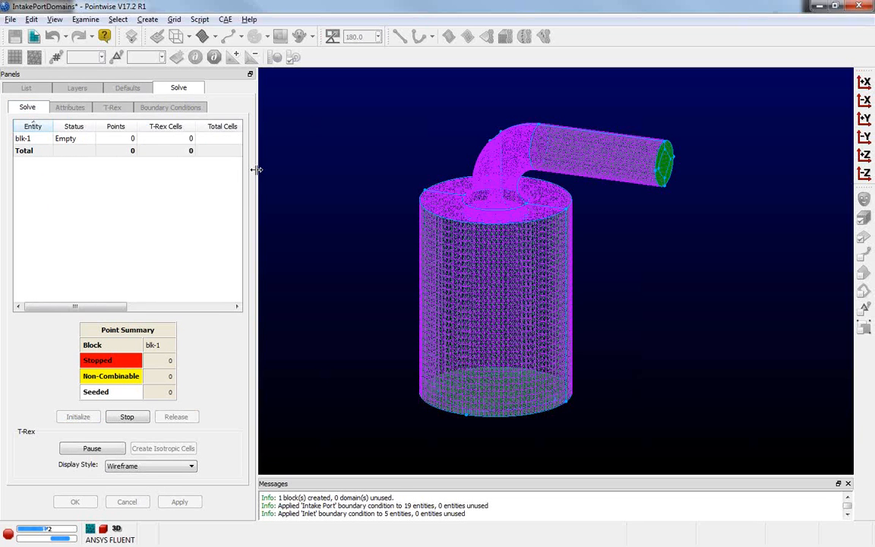
pyautogui.moveTo(256, 171); pyautogui.dragTo(328, 158)
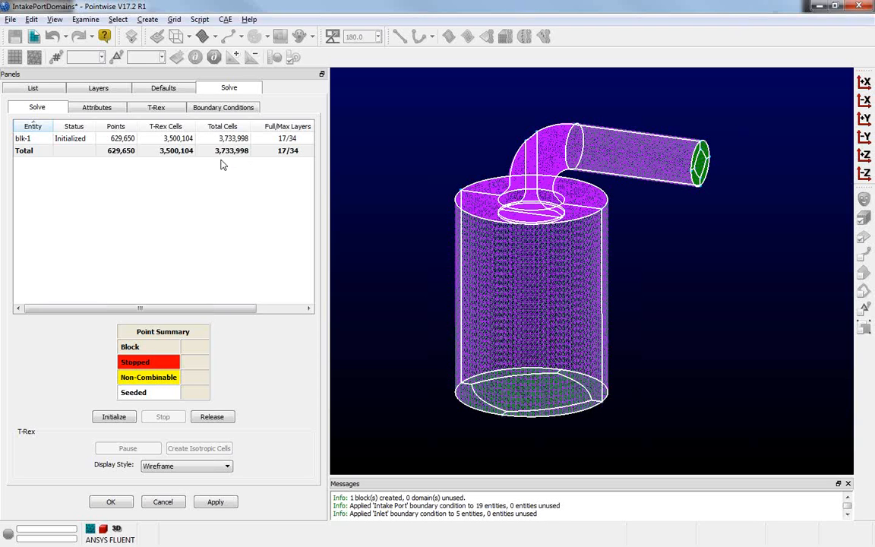
pyautogui.click(110, 503)
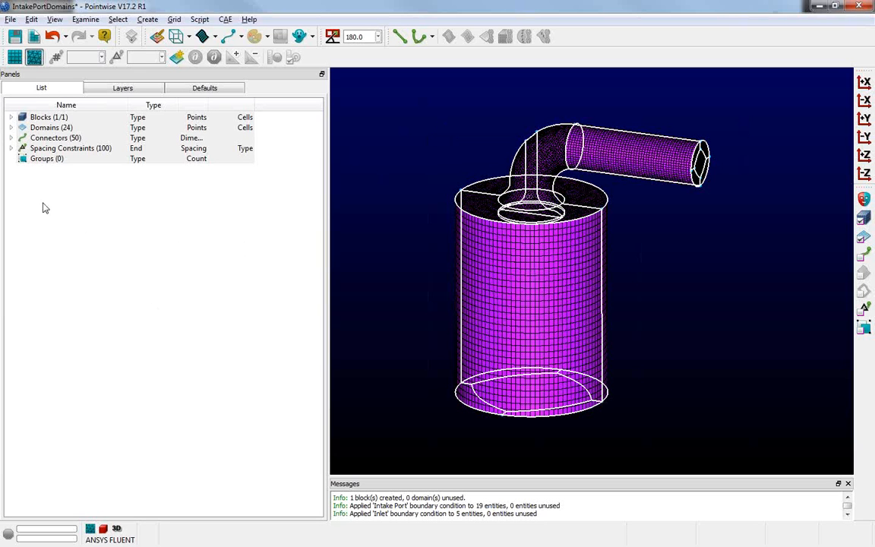
# Export the grid for ANSYS FLUENT over the existing IntakePortExport.cas, with anisotropic tetrahedra combined.
pyautogui.click(10, 20)
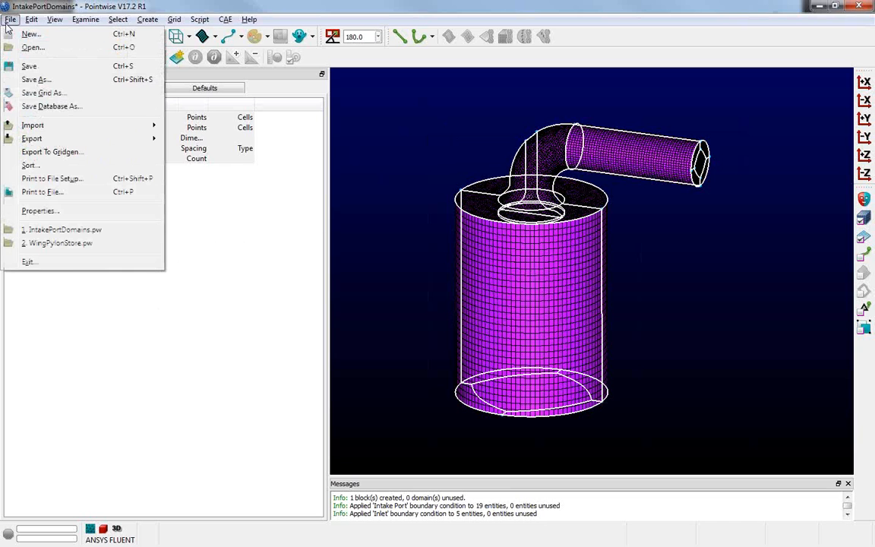
pyautogui.moveTo(89, 142)
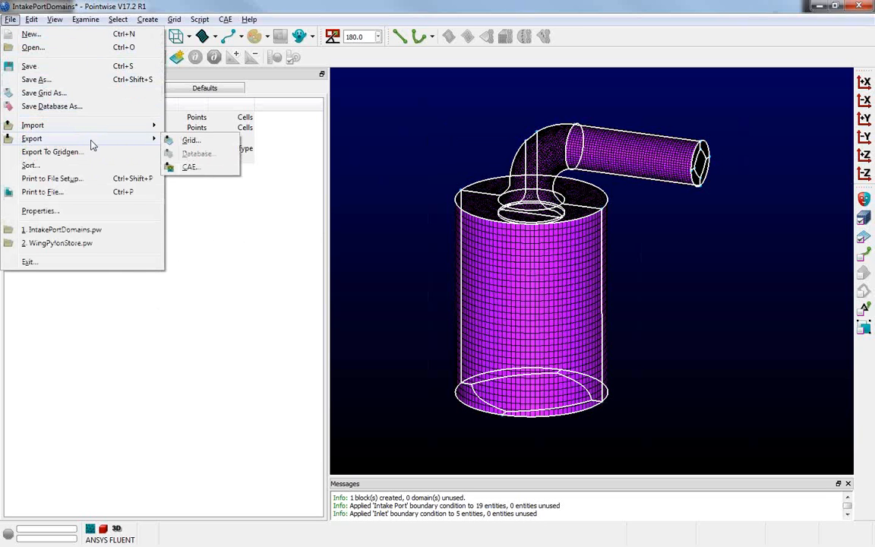
pyautogui.click(190, 167)
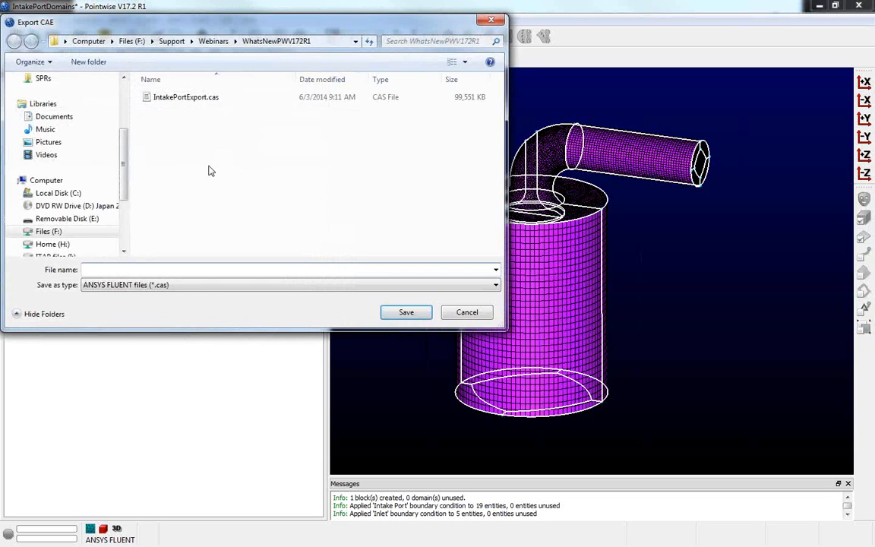
pyautogui.click(182, 100)
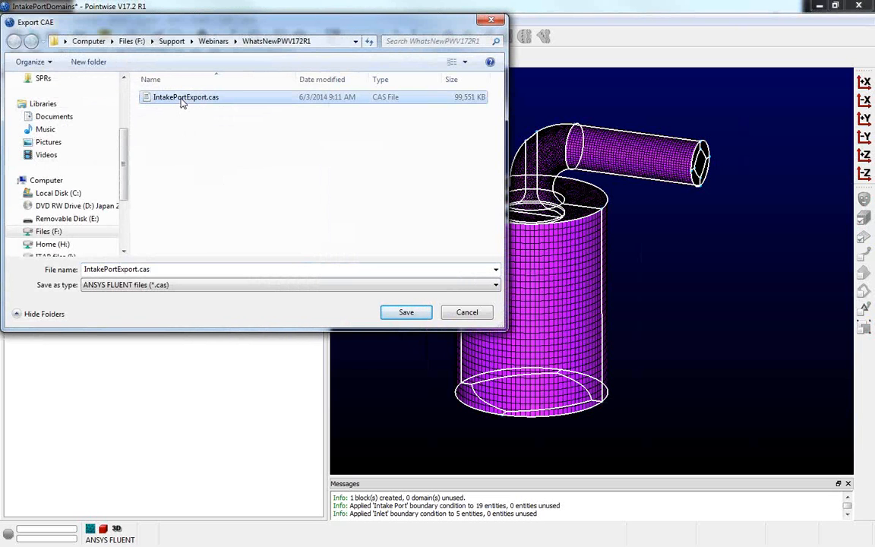
pyautogui.click(406, 312)
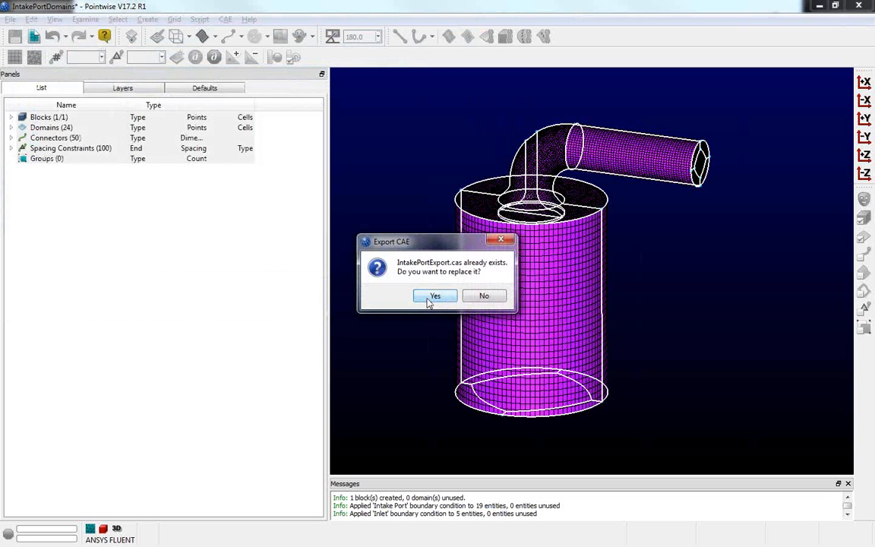
pyautogui.click(431, 297)
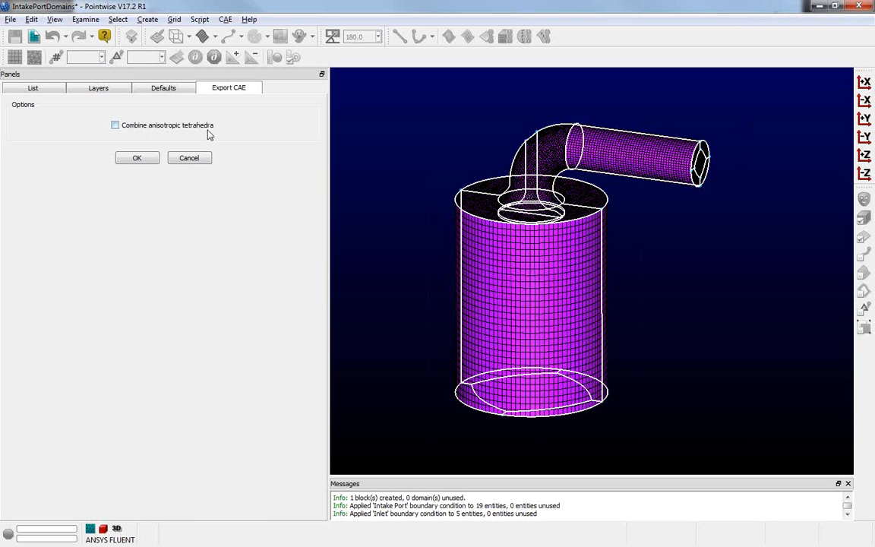
pyautogui.click(115, 126)
pyautogui.click(142, 158)
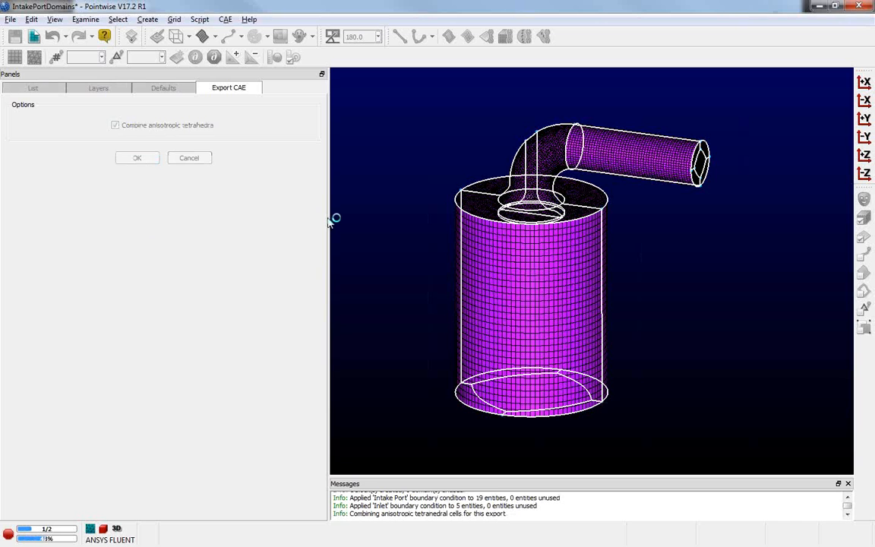
# Expand the block list and resize the panel and message areas to compare the block's cell count with the exported cell counts.
pyautogui.moveTo(327, 216); pyautogui.dragTo(240, 222)
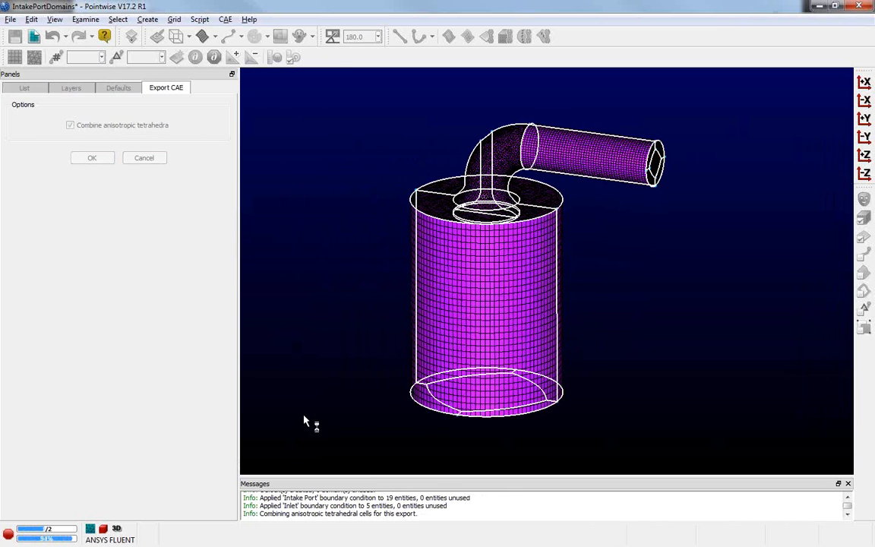
pyautogui.moveTo(329, 474); pyautogui.dragTo(332, 384)
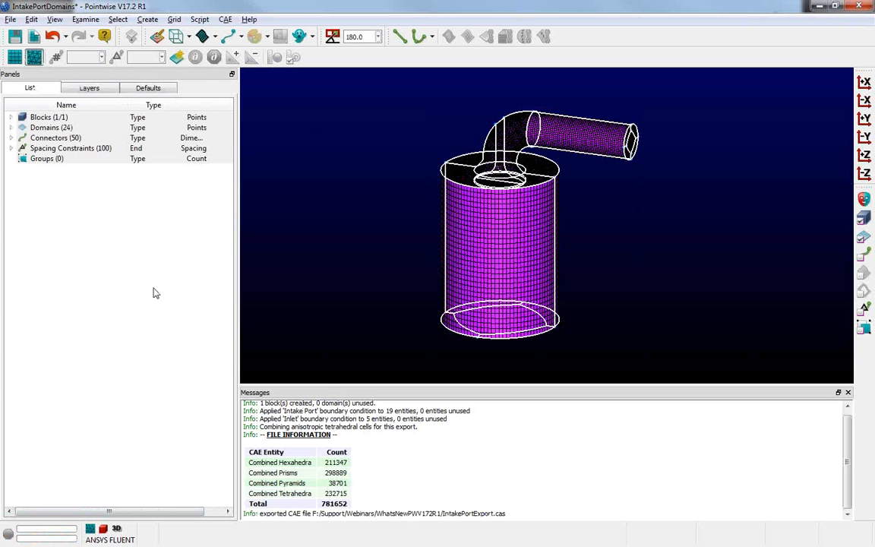
pyautogui.click(10, 117)
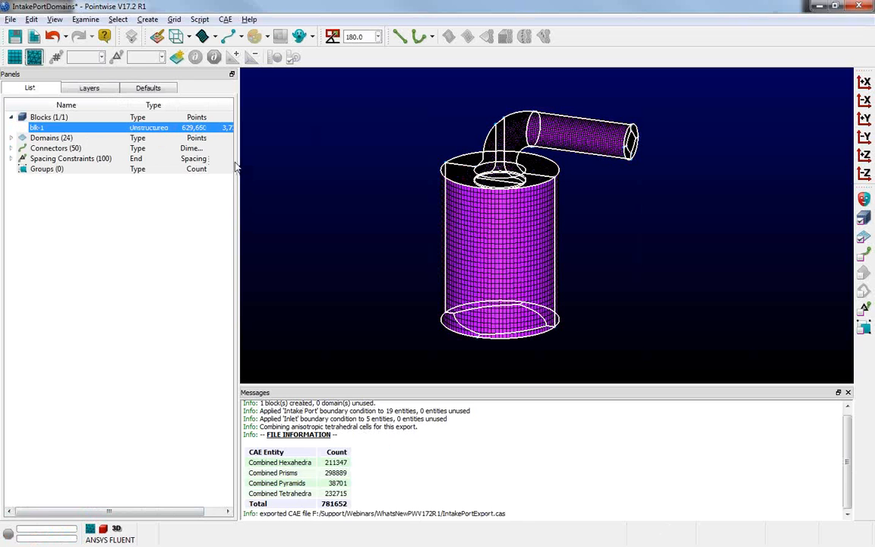
pyautogui.moveTo(237, 152); pyautogui.dragTo(272, 148)
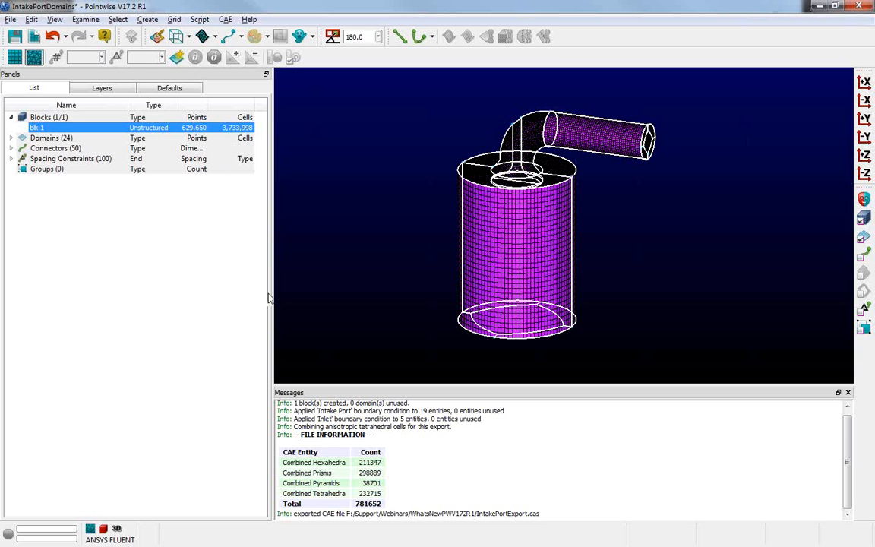
pyautogui.moveTo(272, 298); pyautogui.dragTo(261, 295)
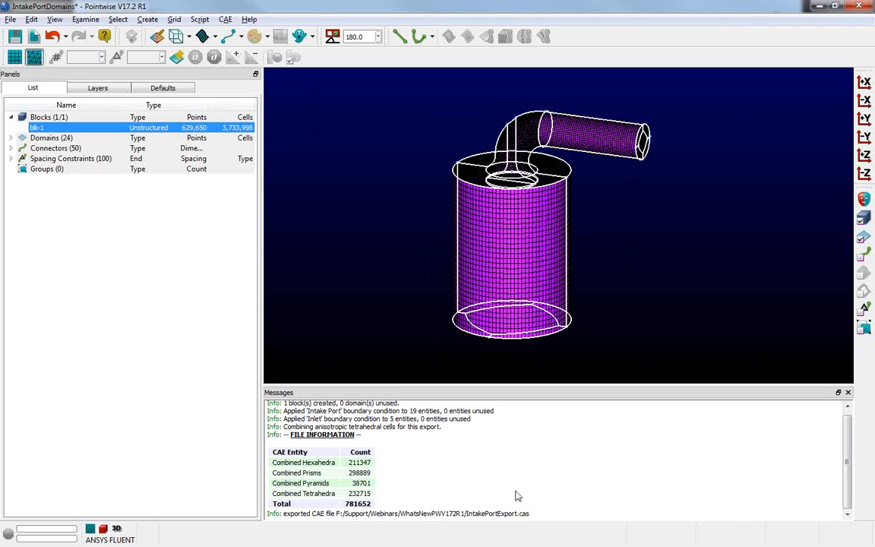
pyautogui.hotkey('alt', 'Tab')
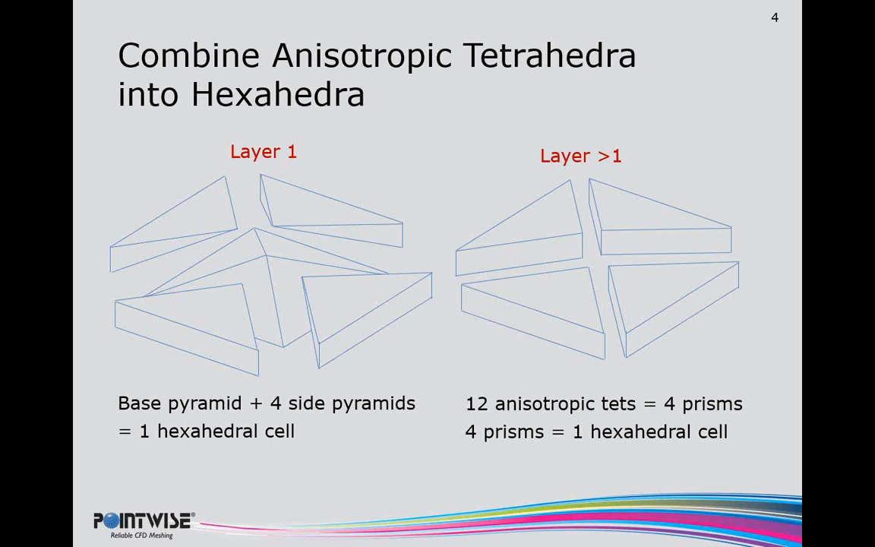
pyautogui.press('Right')
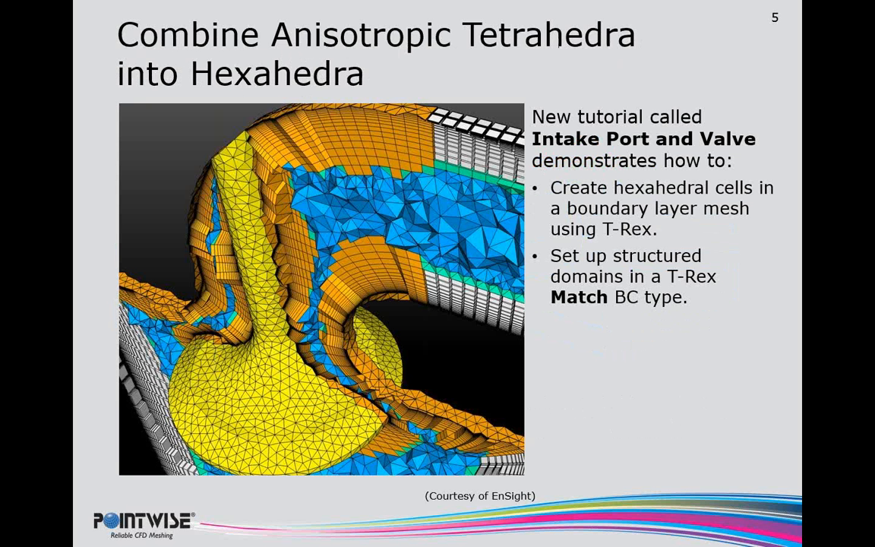
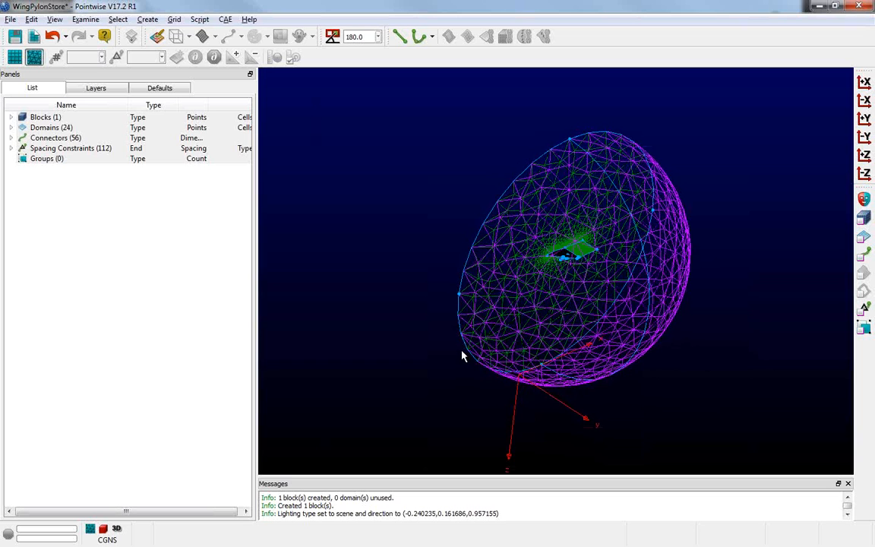
# Define the CAE export mirror plane as constant Y = 0, along the flat symmetry face of the hemispherical mesh.
pyautogui.click(226, 20)
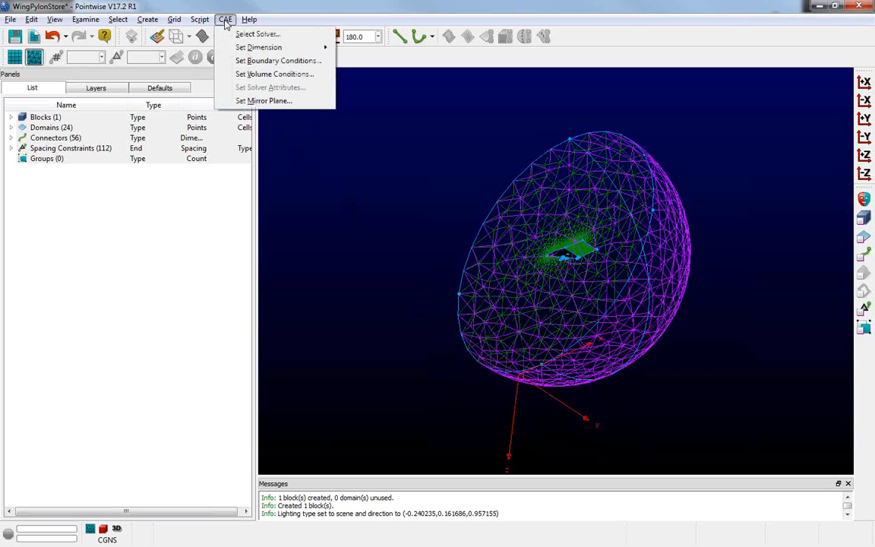
pyautogui.click(313, 107)
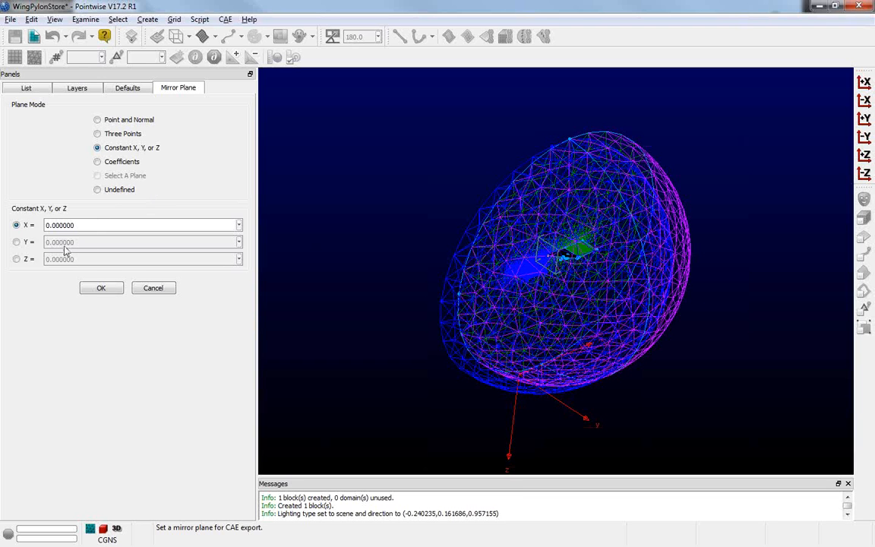
pyautogui.click(15, 241)
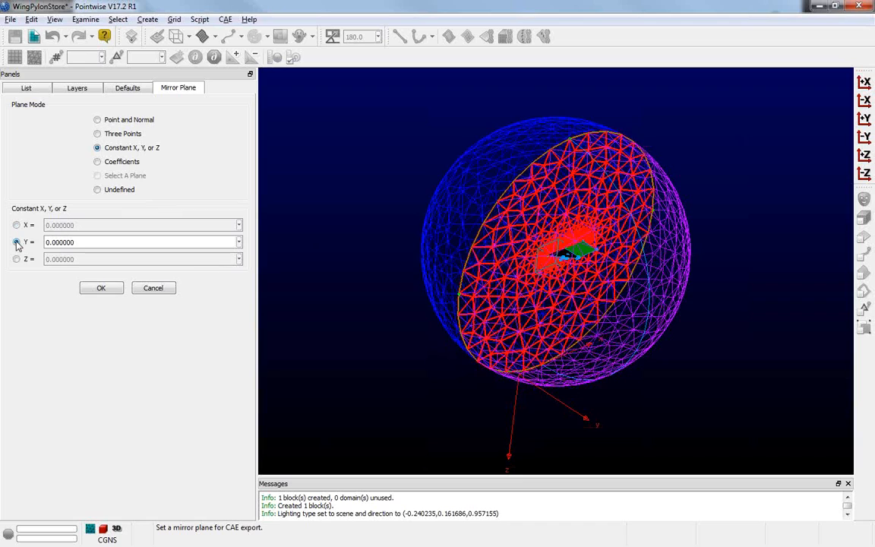
pyautogui.keyDown('ctrl'); pyautogui.keyDown('shift'); pyautogui.rightClick(441, 291); pyautogui.keyUp('shift'); pyautogui.keyUp('ctrl')
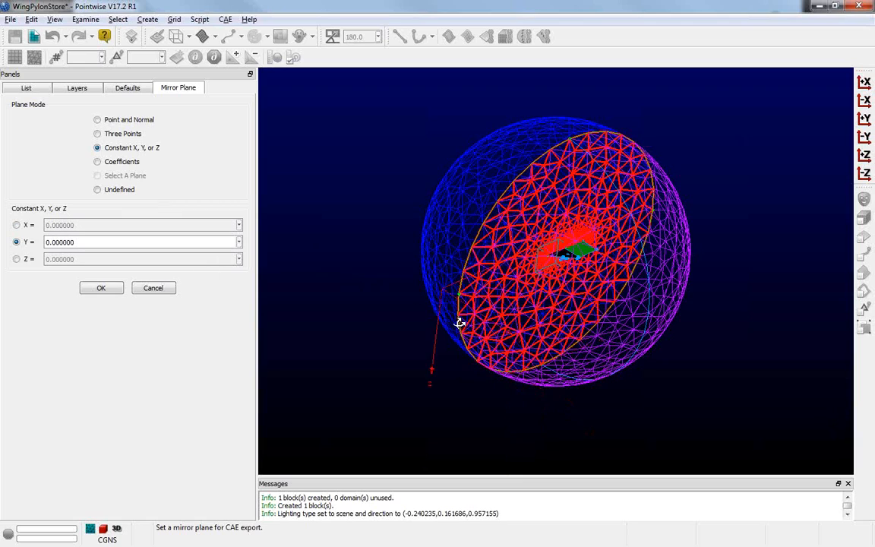
pyautogui.keyDown('ctrl'); pyautogui.moveTo(461, 323); pyautogui.dragTo(509, 303, button='right'); pyautogui.keyUp('ctrl')
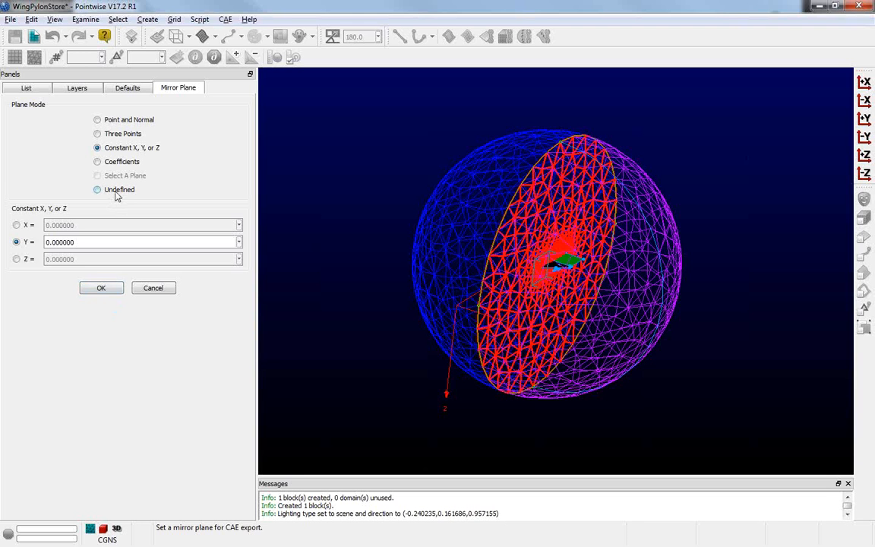
pyautogui.click(106, 290)
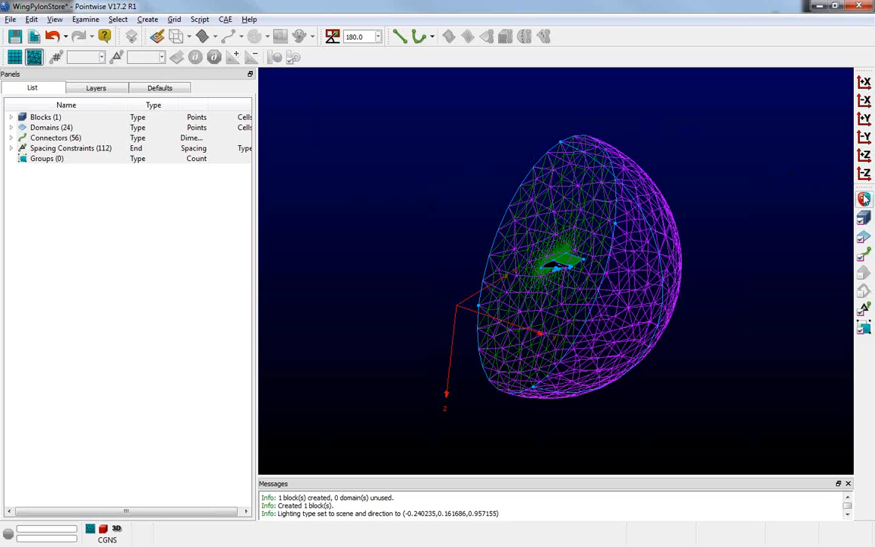
# Preview a CGNS export of the hemispherical block to a file named WingStore with Mirror on export enabled, and cancel the export.
pyautogui.click(659, 242)
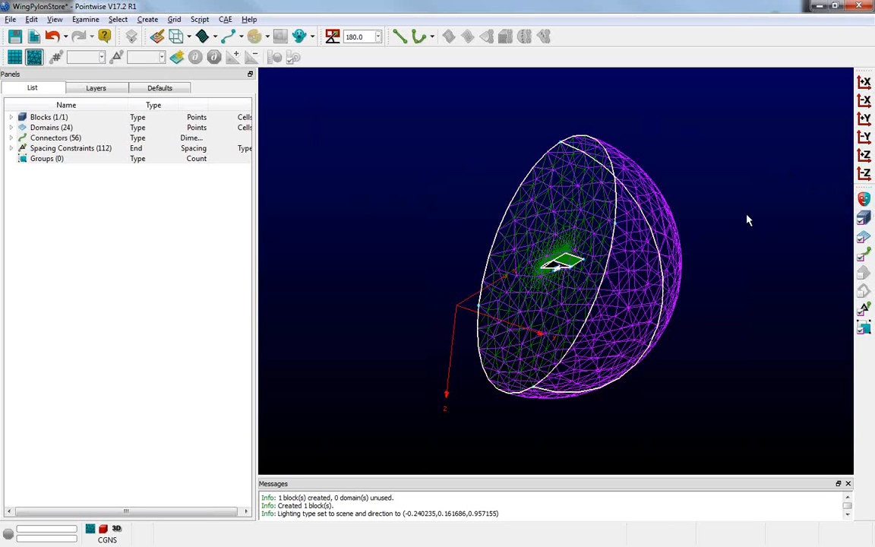
pyautogui.click(11, 19)
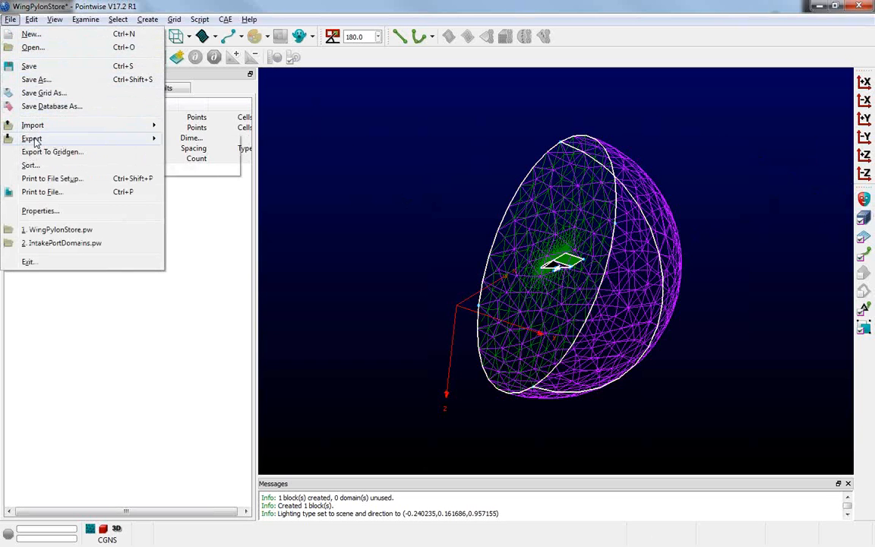
pyautogui.moveTo(34, 138)
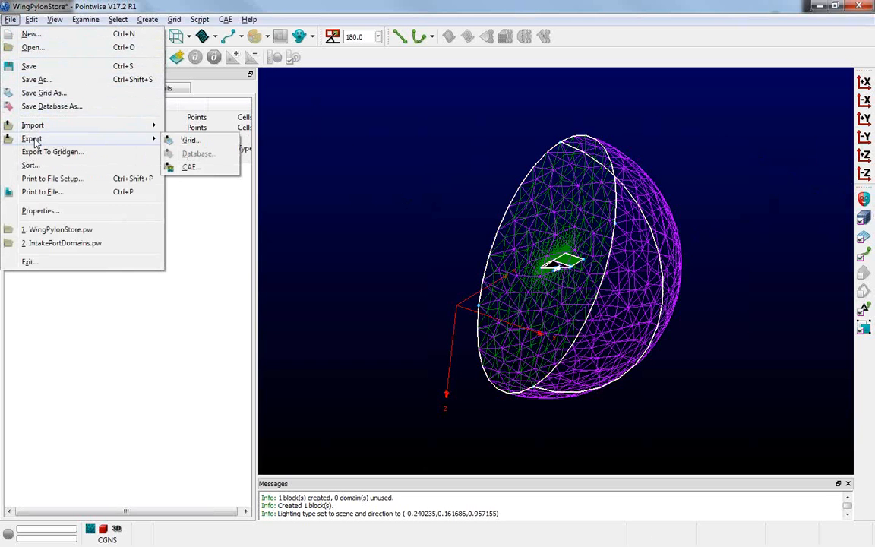
pyautogui.click(190, 167)
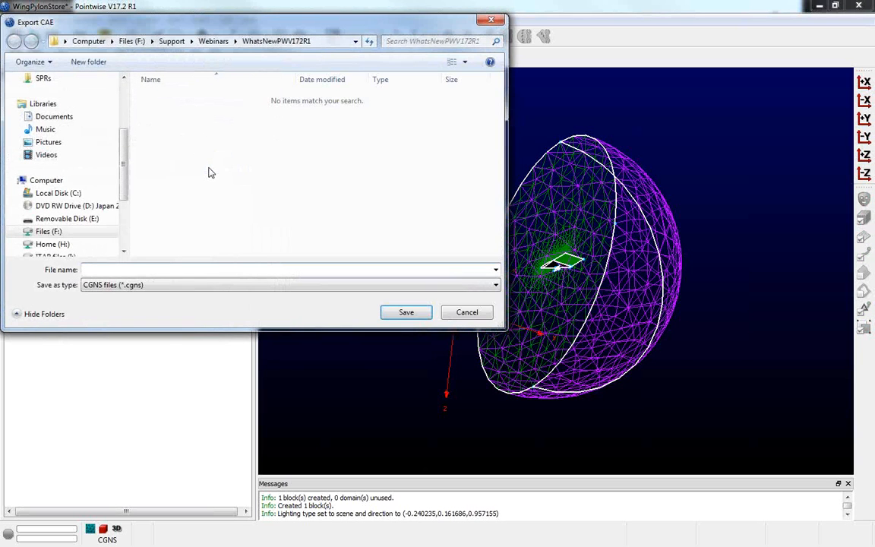
pyautogui.write('WingStore')
pyautogui.press('Return')
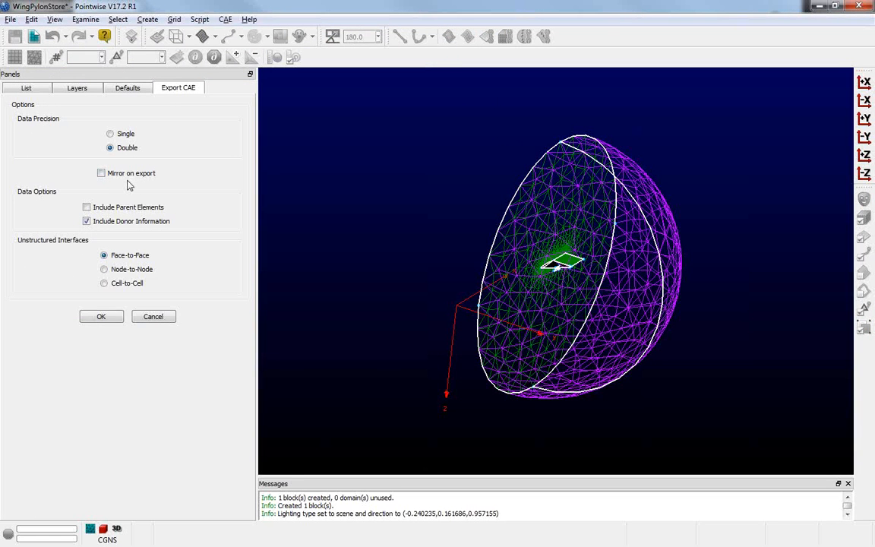
pyautogui.click(102, 174)
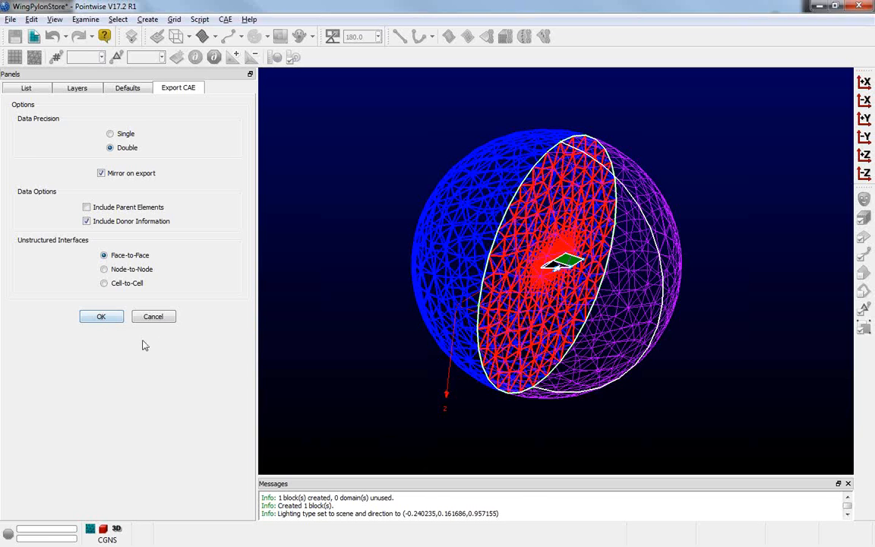
pyautogui.click(150, 317)
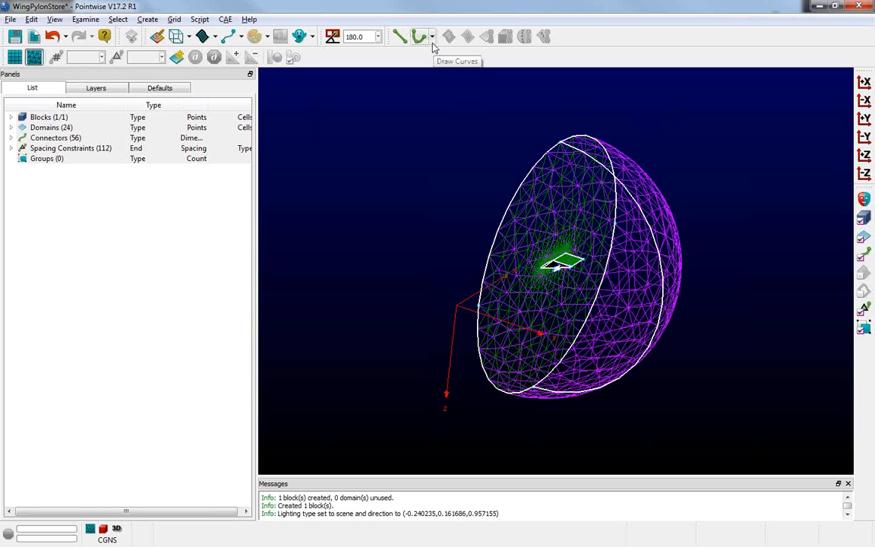
# Create a pole connector in the empty space beside the hemisphere, at about X -2.41, Y -7.02, Z -2.59.
pyautogui.click(432, 37)
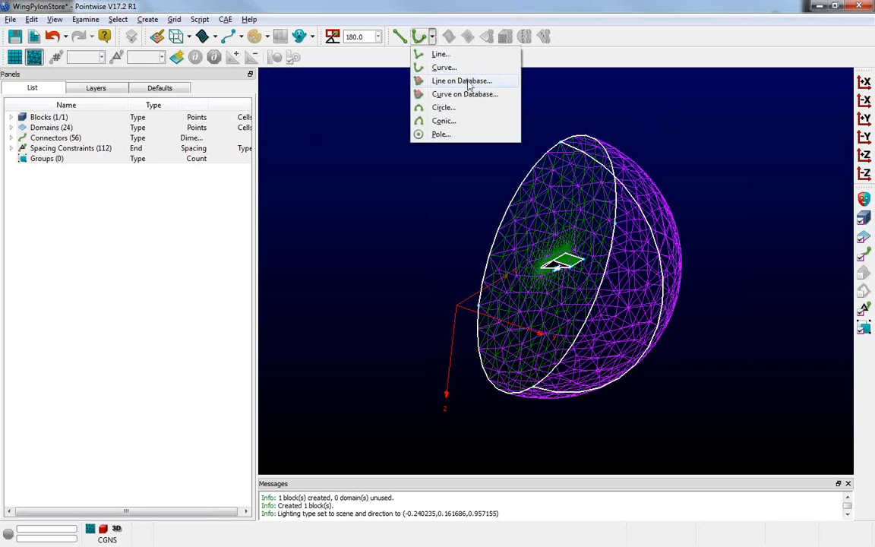
pyautogui.click(440, 135)
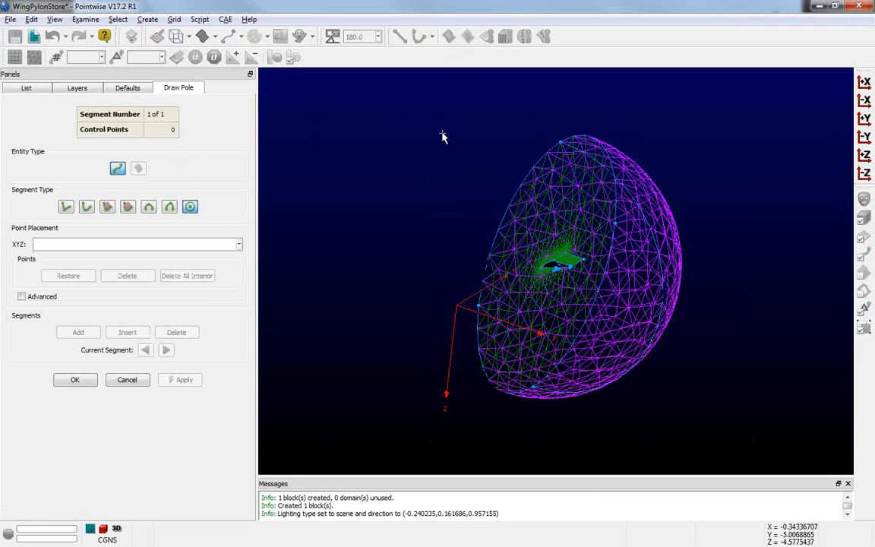
pyautogui.click(370, 180)
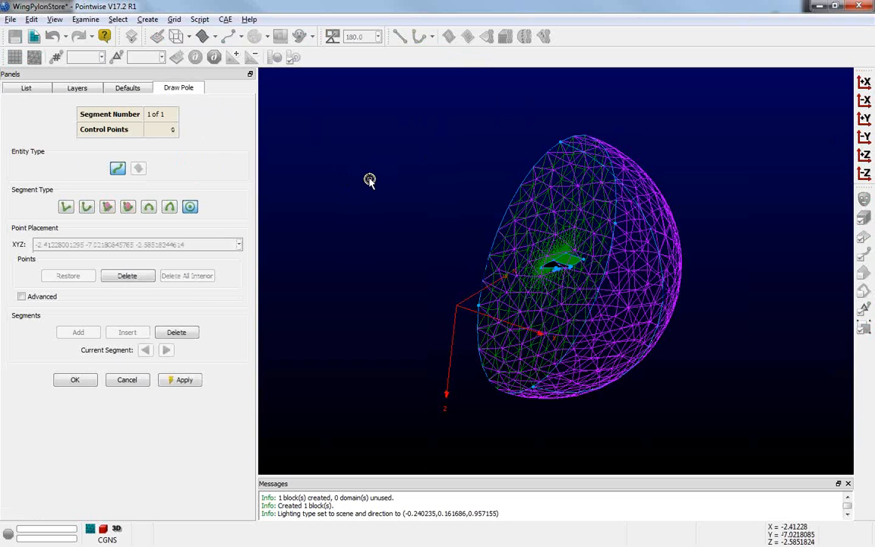
pyautogui.click(75, 380)
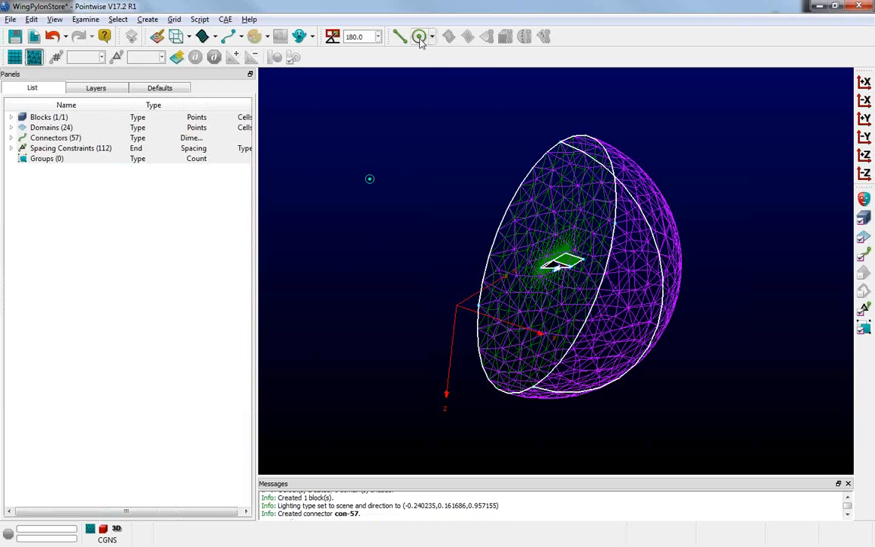